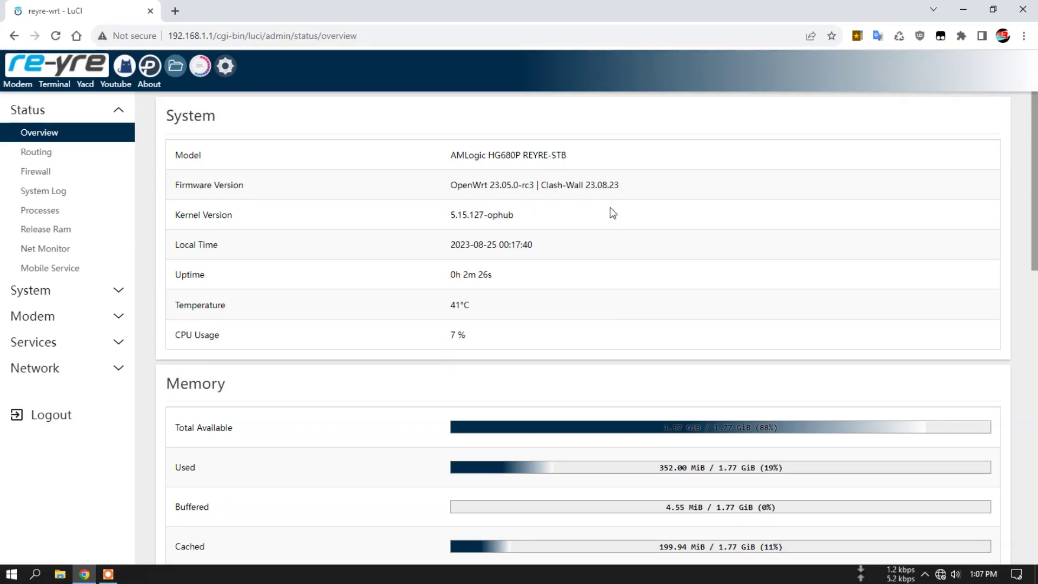
- Examine the router's status overview, covering system, memory, storage, port status, network, DHCP leases and wireless details
{"action": "scroll", "coordinate": [607, 307], "scroll_direction": "down", "scroll_amount": 7}
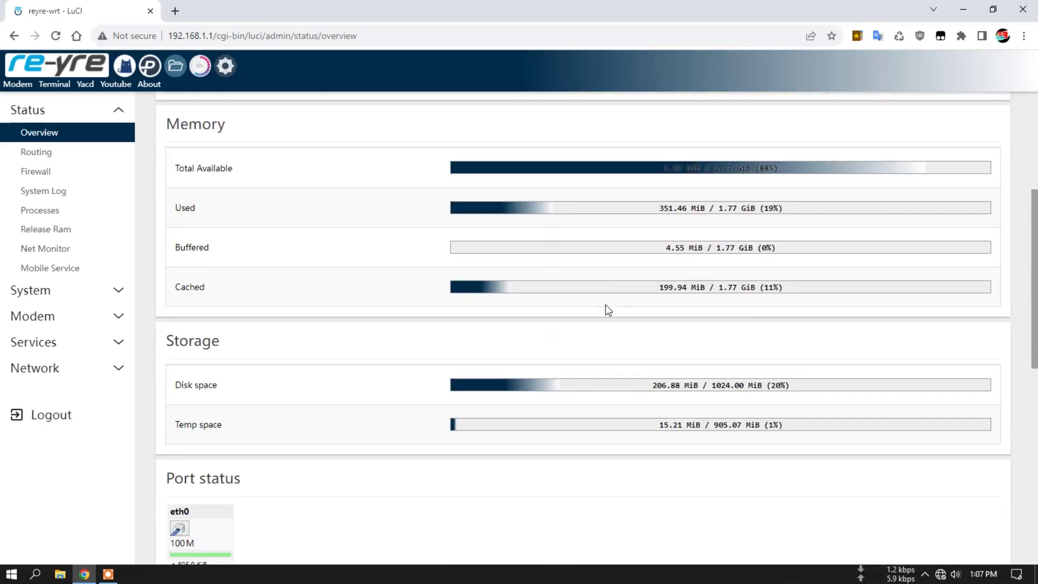
{"action": "scroll", "coordinate": [608, 311], "scroll_direction": "down", "scroll_amount": 7}
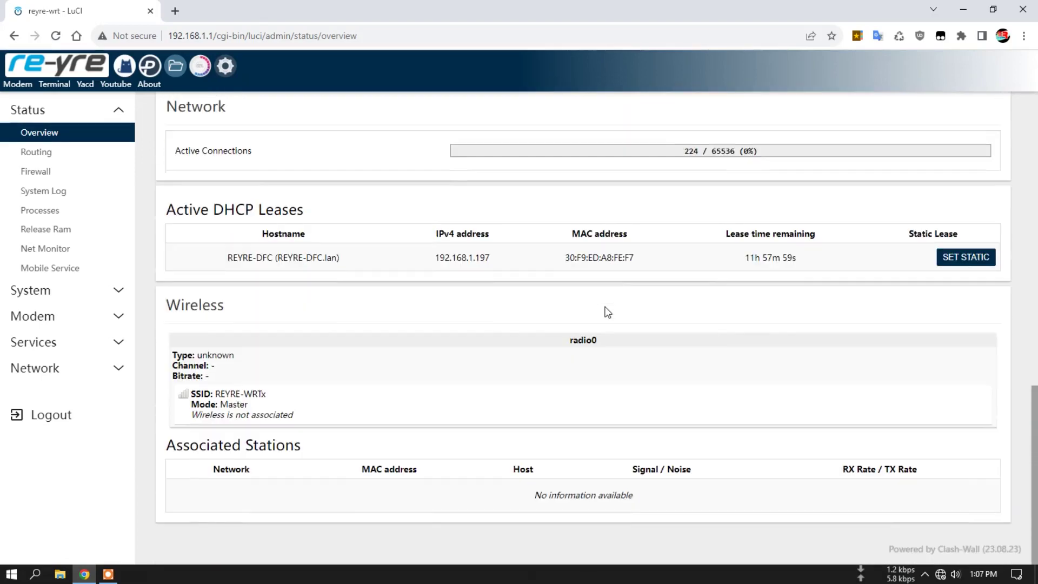
{"action": "scroll", "coordinate": [608, 313], "scroll_direction": "up", "scroll_amount": 14}
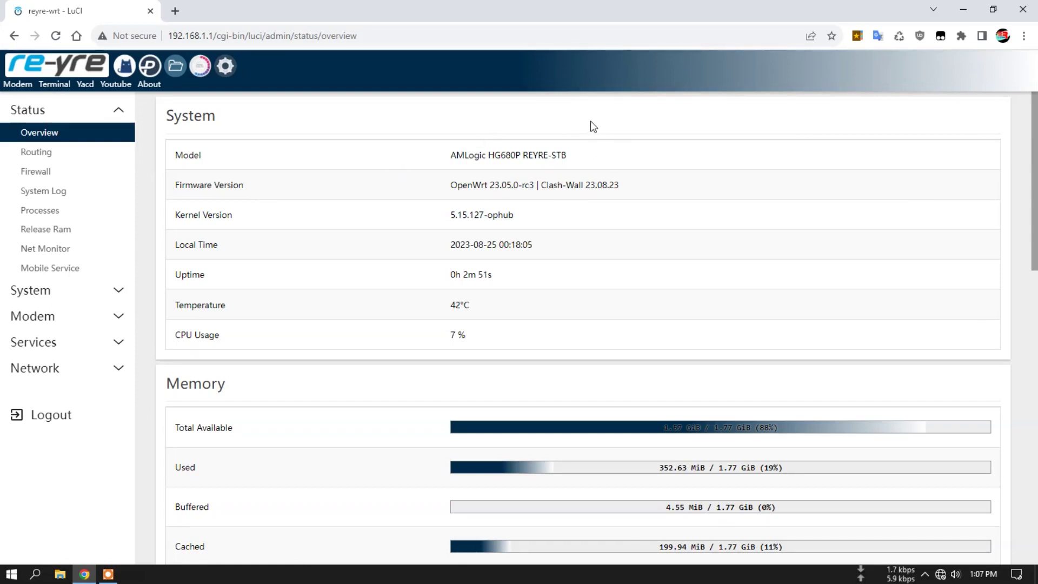
{"action": "scroll", "coordinate": [584, 164], "scroll_direction": "down", "scroll_amount": 15}
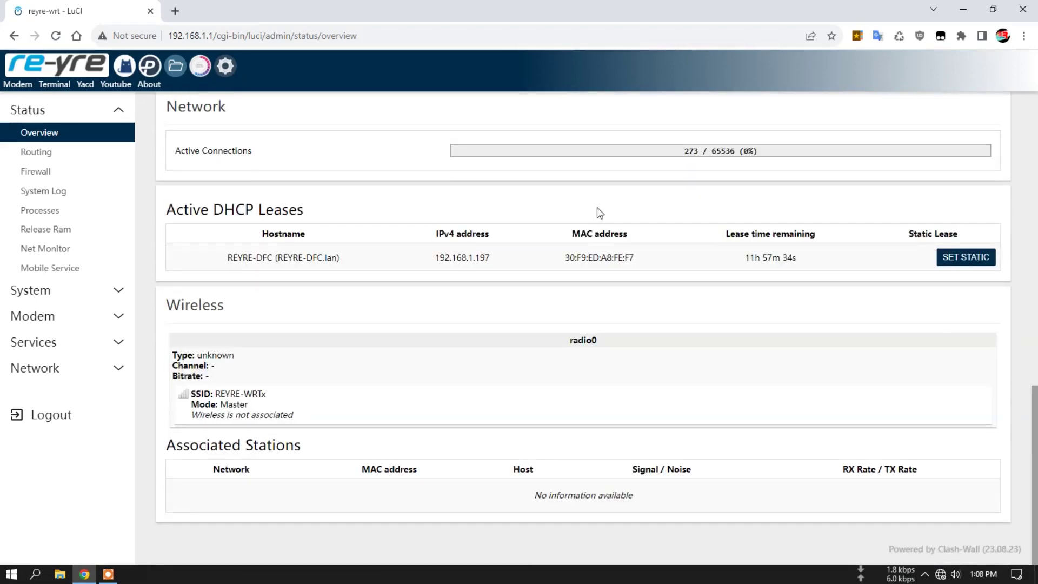
{"action": "scroll", "coordinate": [602, 212], "scroll_direction": "up", "scroll_amount": 15}
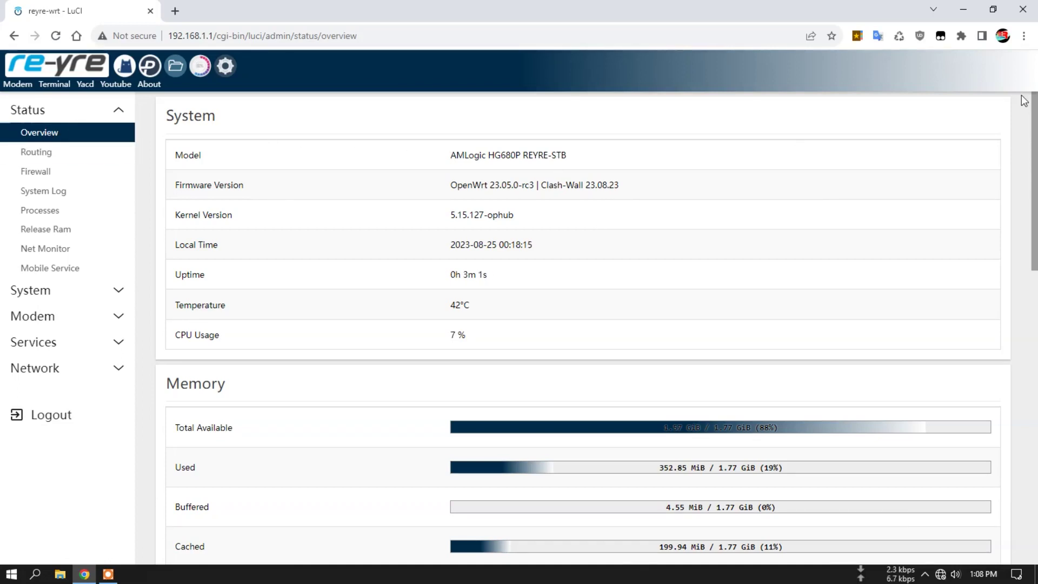
{"action": "left_click_drag", "start_coordinate": [1035, 119], "coordinate": [1035, 292]}
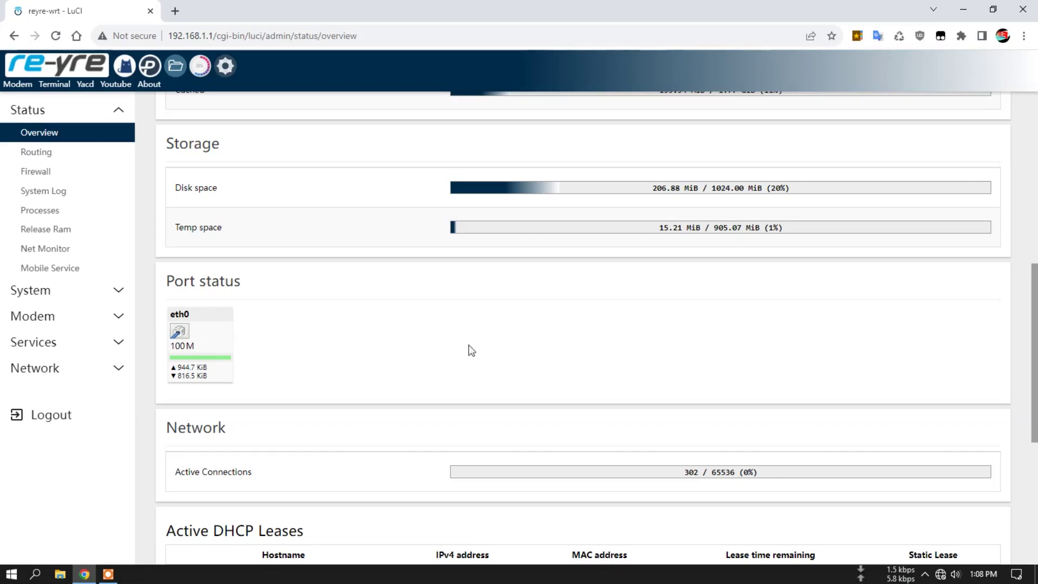
{"action": "scroll", "coordinate": [543, 357], "scroll_direction": "down", "scroll_amount": 1}
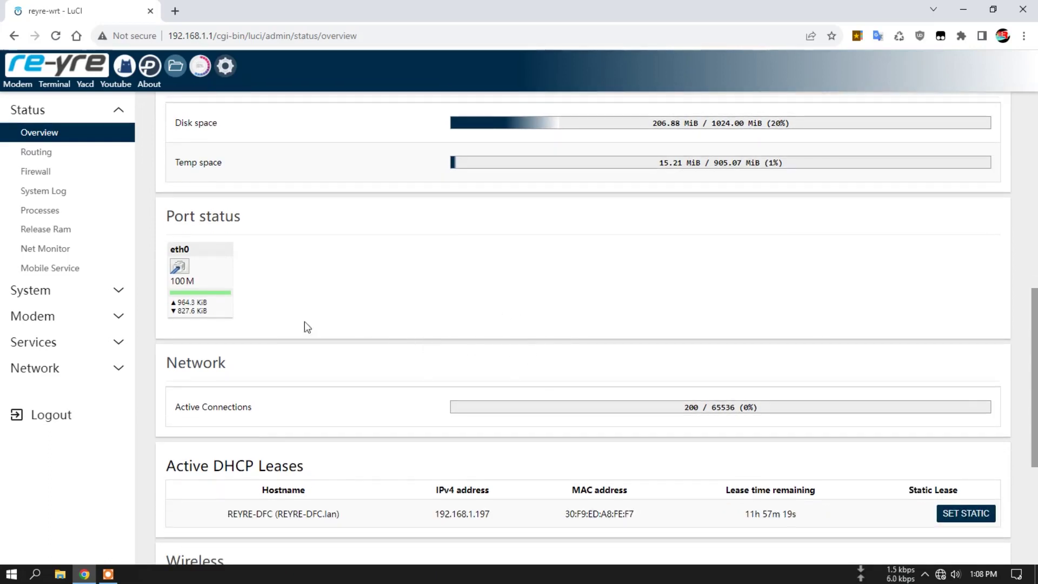
{"action": "scroll", "coordinate": [459, 364], "scroll_direction": "down", "scroll_amount": 4}
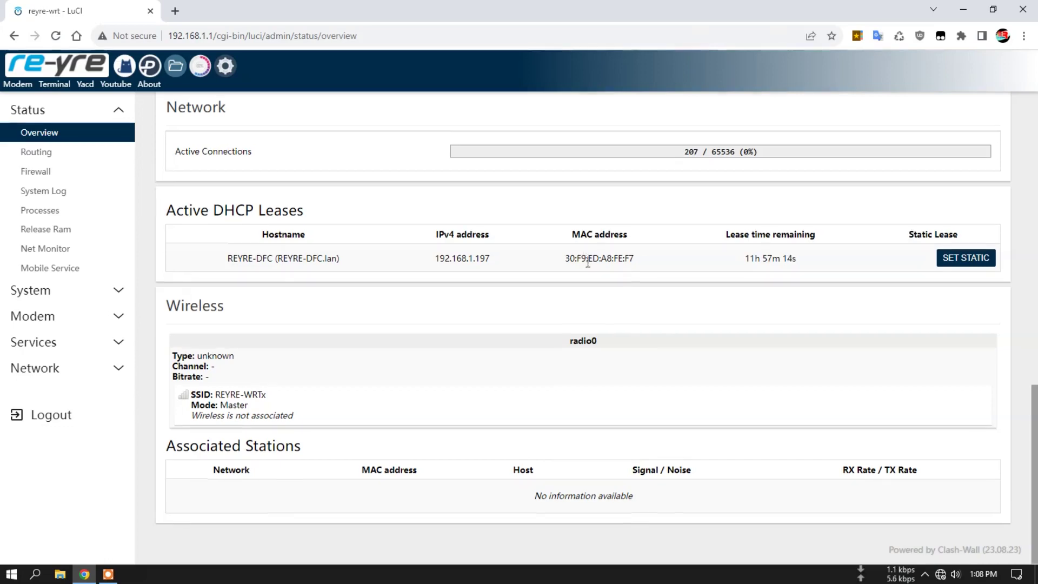
{"action": "scroll", "coordinate": [586, 273], "scroll_direction": "up", "scroll_amount": 9}
{"action": "scroll", "coordinate": [590, 276], "scroll_direction": "up", "scroll_amount": 2}
- Inspect the IPv4 and IPv6 routing tables and the firewall's traffic filter chains
{"action": "left_click", "coordinate": [35, 152]}
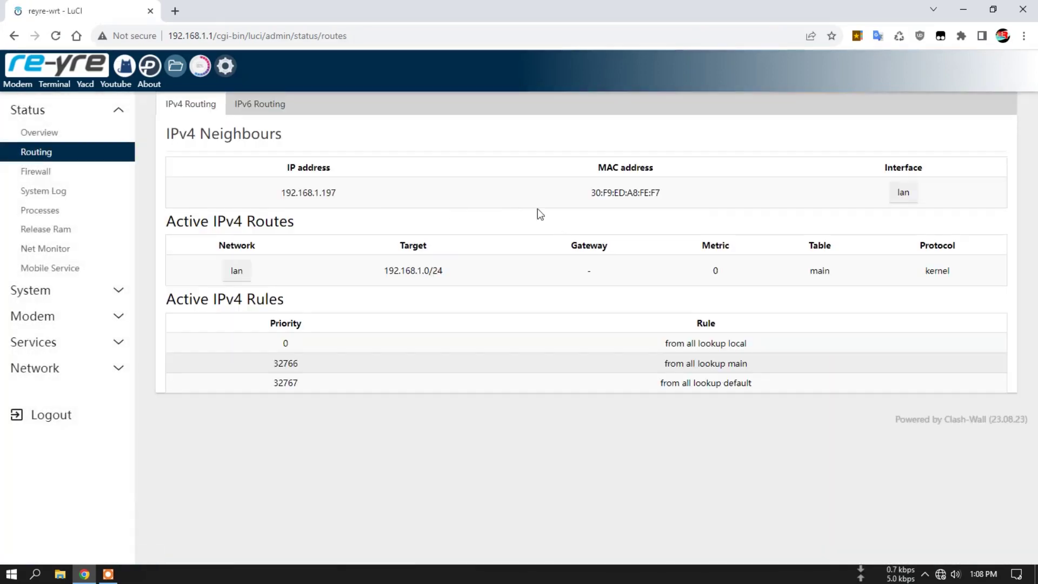
{"action": "left_click", "coordinate": [263, 104]}
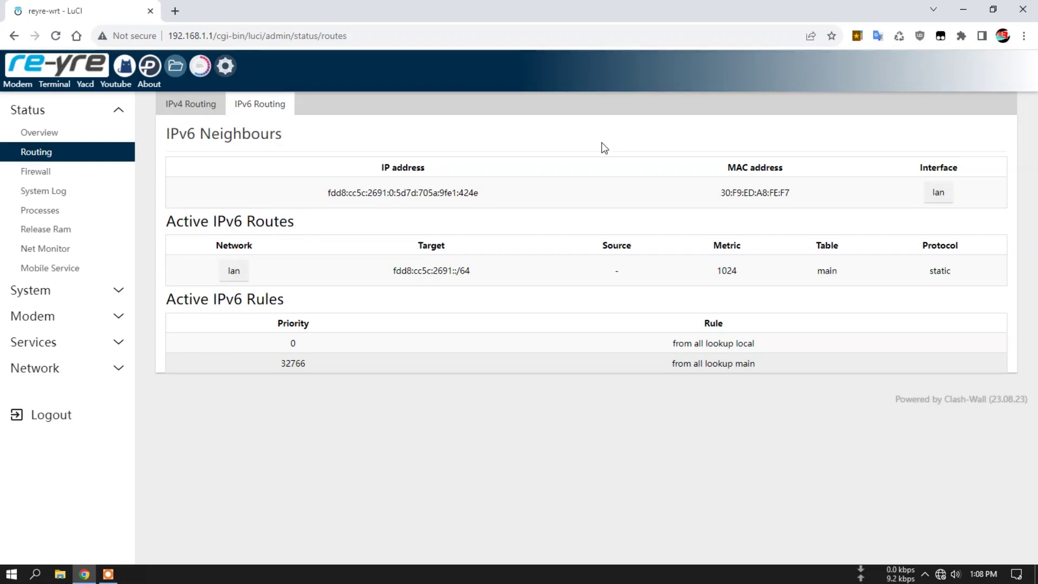
{"action": "left_click", "coordinate": [51, 171]}
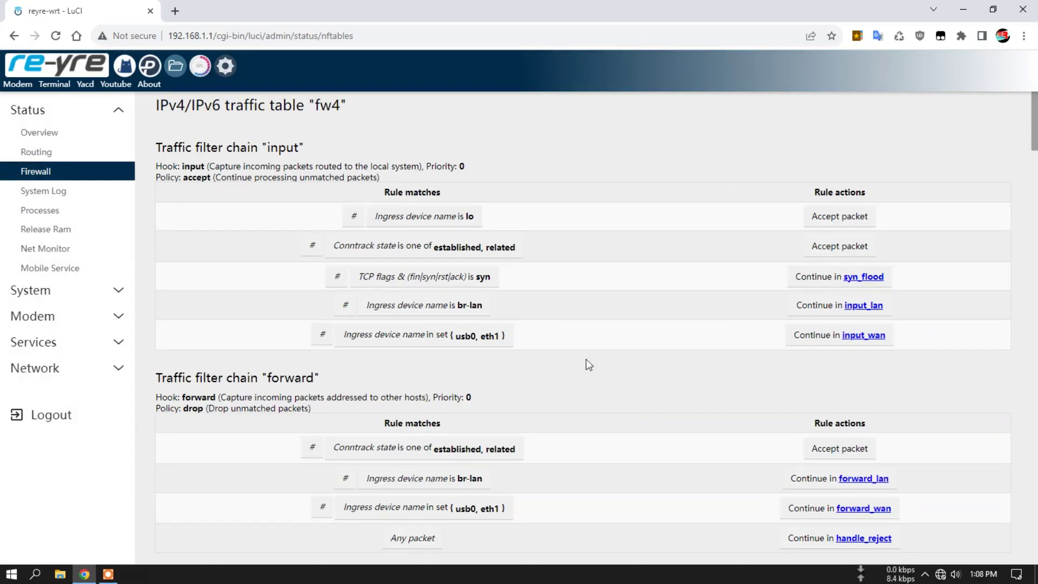
{"action": "scroll", "coordinate": [586, 362], "scroll_direction": "down", "scroll_amount": 12}
{"action": "scroll", "coordinate": [610, 368], "scroll_direction": "up", "scroll_amount": 10}
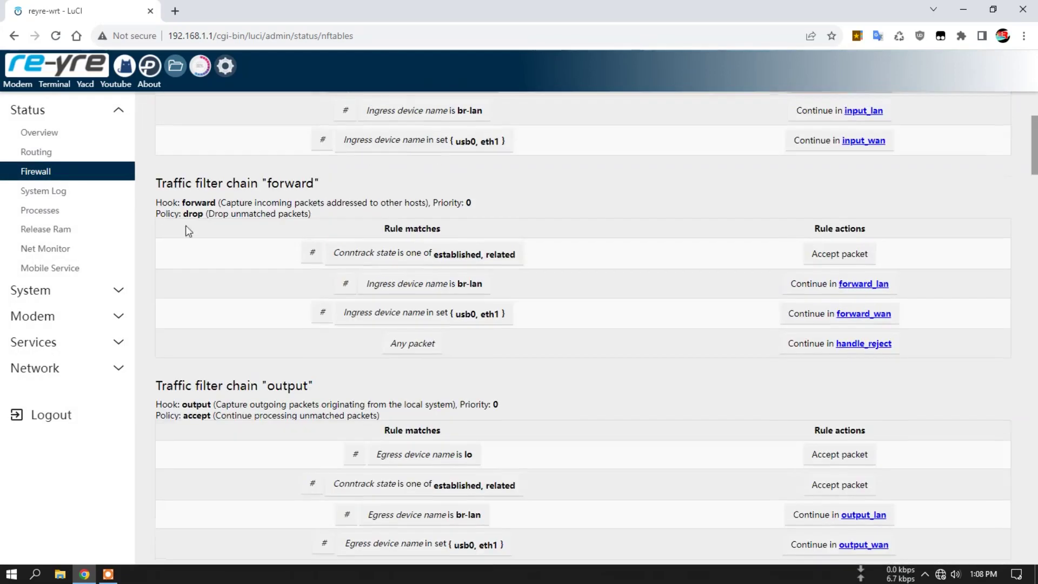
- Look through the router's system log from start to end and view its kernel log
{"action": "left_click", "coordinate": [44, 191]}
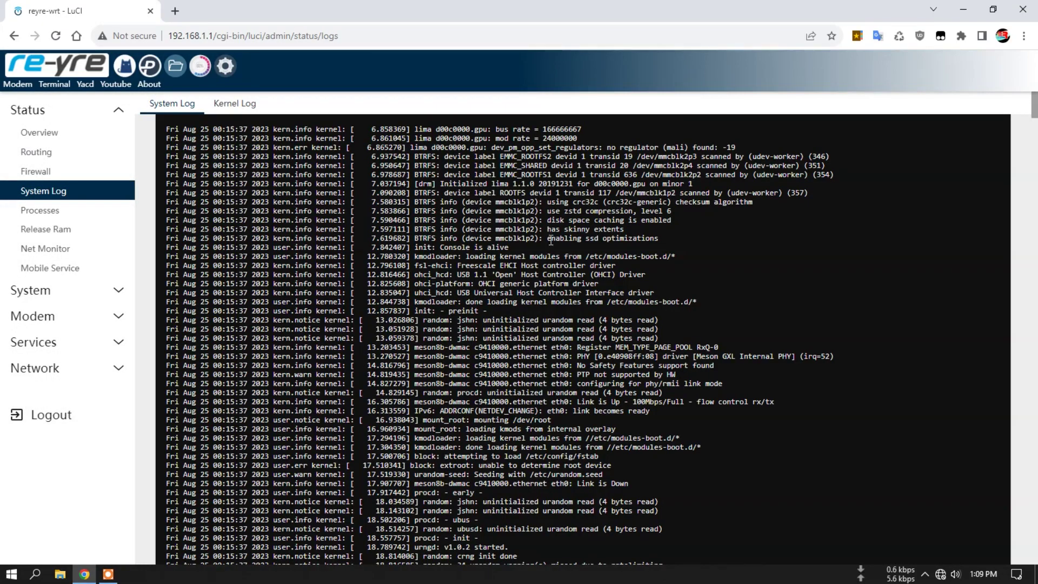
{"action": "scroll", "coordinate": [589, 261], "scroll_direction": "down", "scroll_amount": 8}
{"action": "left_click_drag", "start_coordinate": [1034, 130], "coordinate": [1032, 476]}
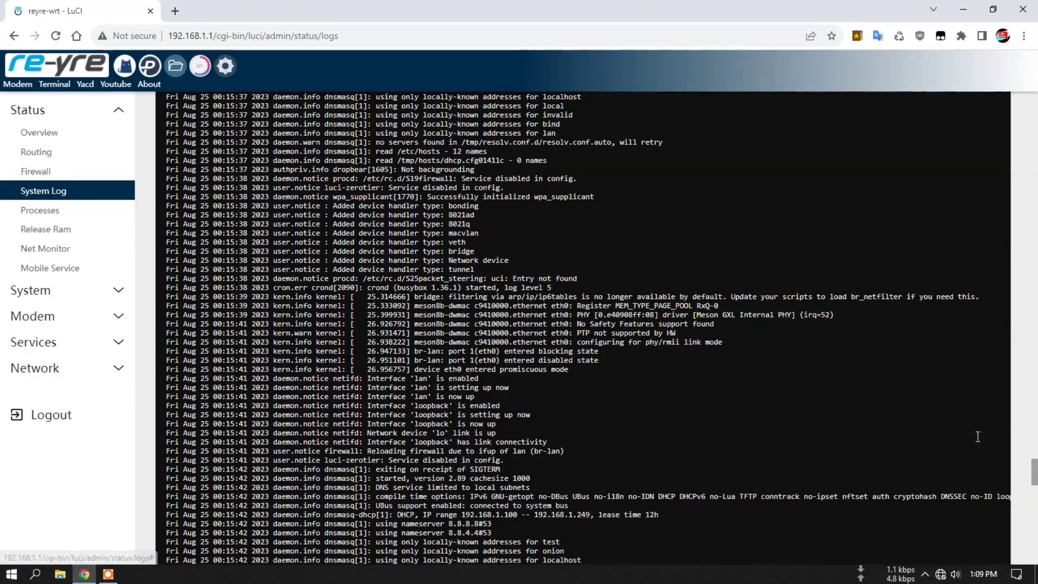
{"action": "left_click_drag", "start_coordinate": [1033, 470], "coordinate": [1034, 105]}
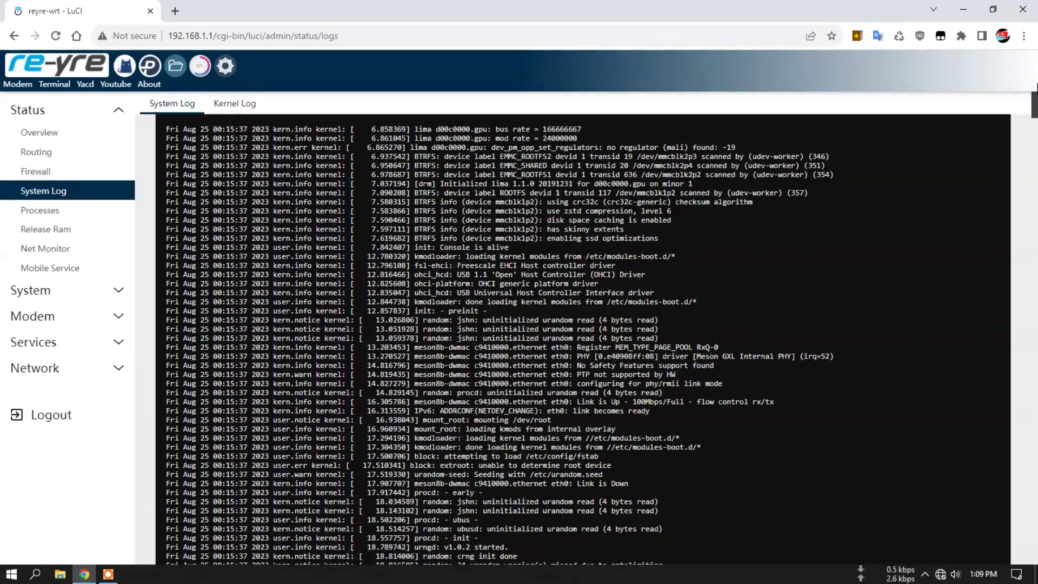
{"action": "left_click", "coordinate": [229, 108]}
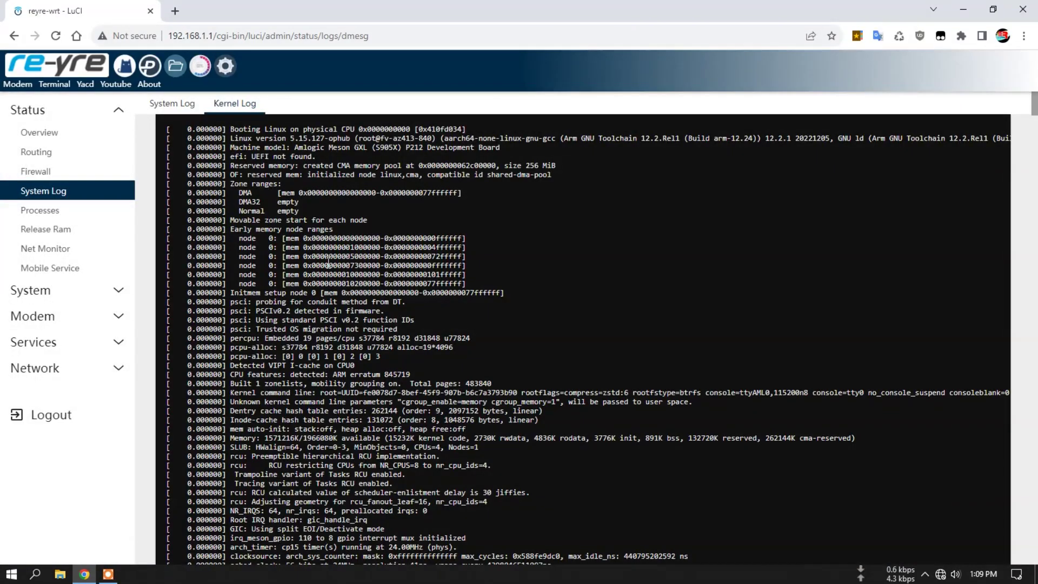
- View the list of running processes and release the router's RAM
{"action": "left_click", "coordinate": [63, 211]}
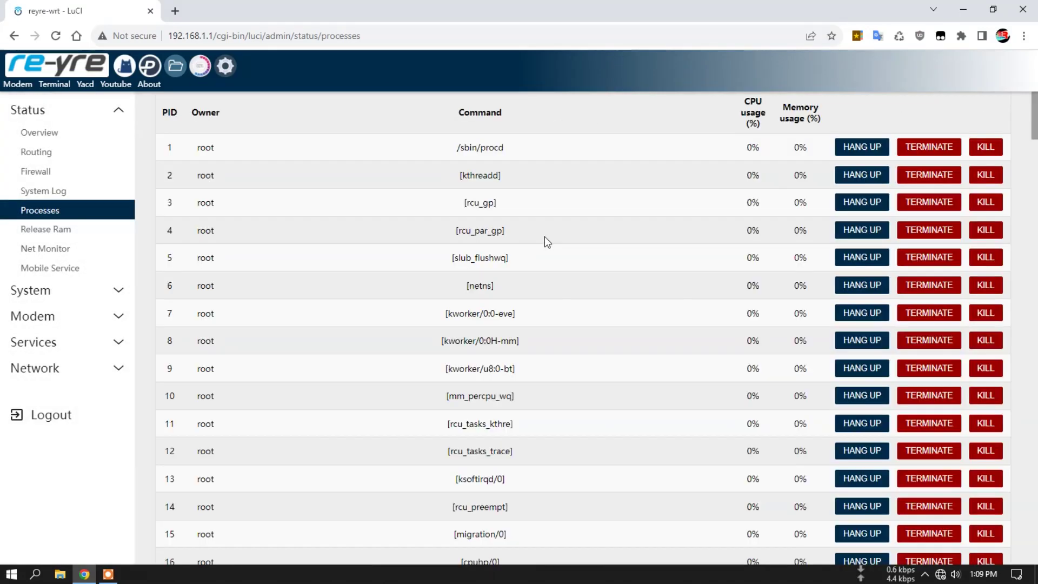
{"action": "left_click", "coordinate": [62, 229]}
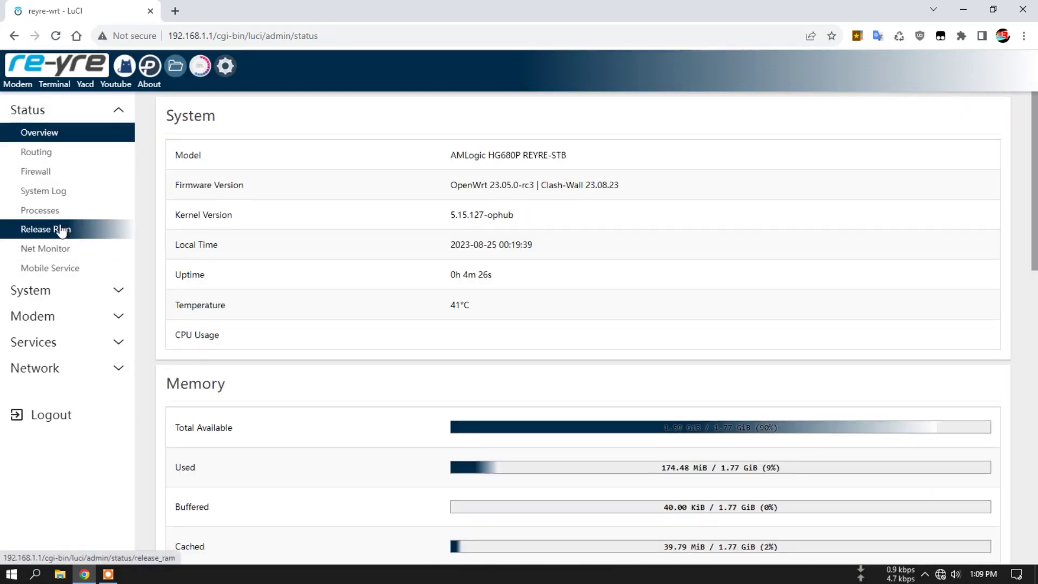
- Check the Net Monitor gauges, the realtime connections and the Mobile Service status page
{"action": "left_click", "coordinate": [53, 248]}
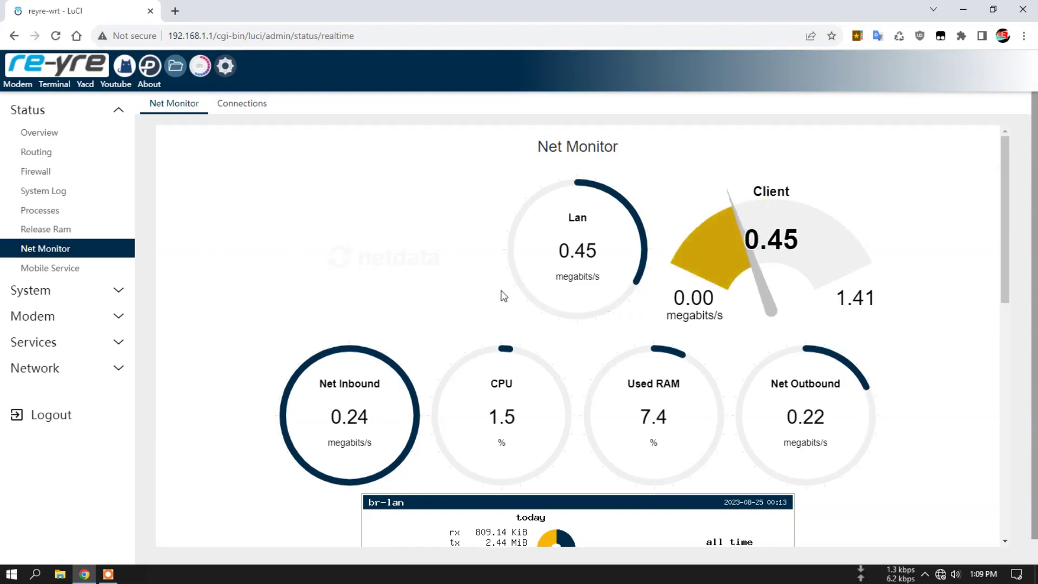
{"action": "scroll", "coordinate": [503, 295], "scroll_direction": "down", "scroll_amount": 6}
{"action": "scroll", "coordinate": [508, 306], "scroll_direction": "up", "scroll_amount": 6}
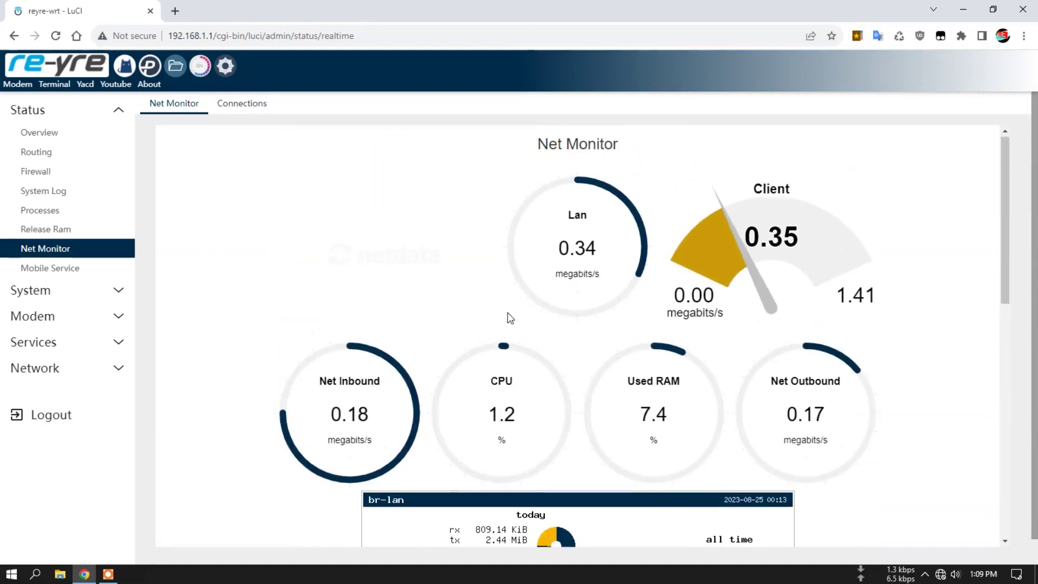
{"action": "left_click", "coordinate": [245, 107]}
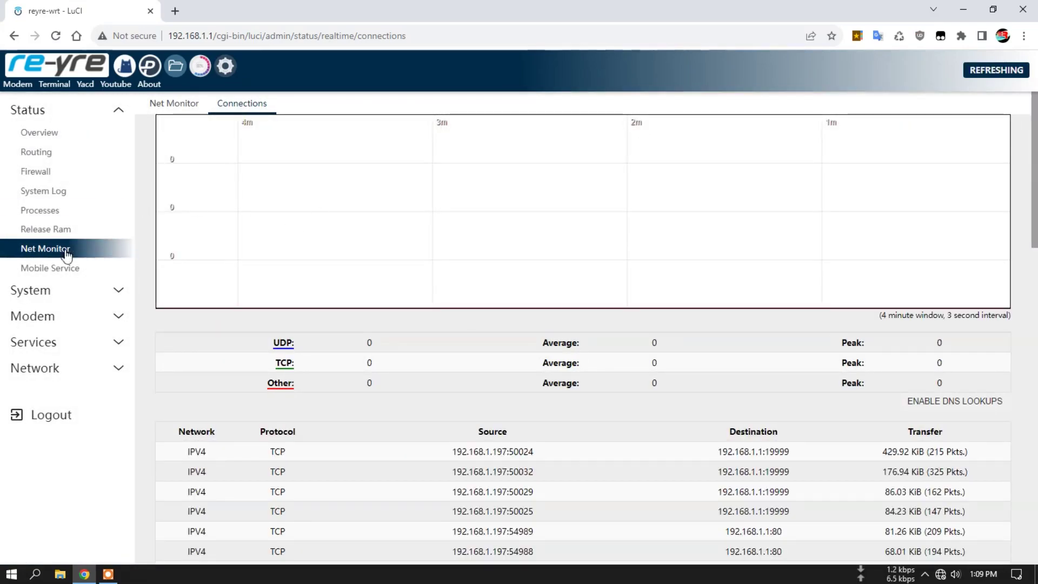
{"action": "left_click", "coordinate": [56, 270]}
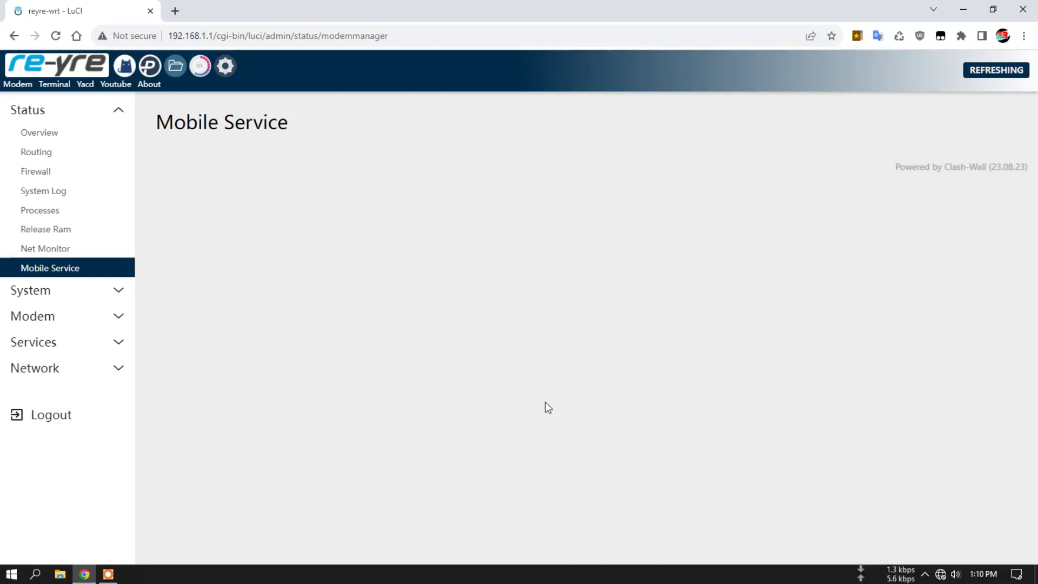
- Review the System Properties for general settings, including the available timezones, logging and time synchronization
{"action": "left_click", "coordinate": [65, 292]}
{"action": "left_click", "coordinate": [62, 159]}
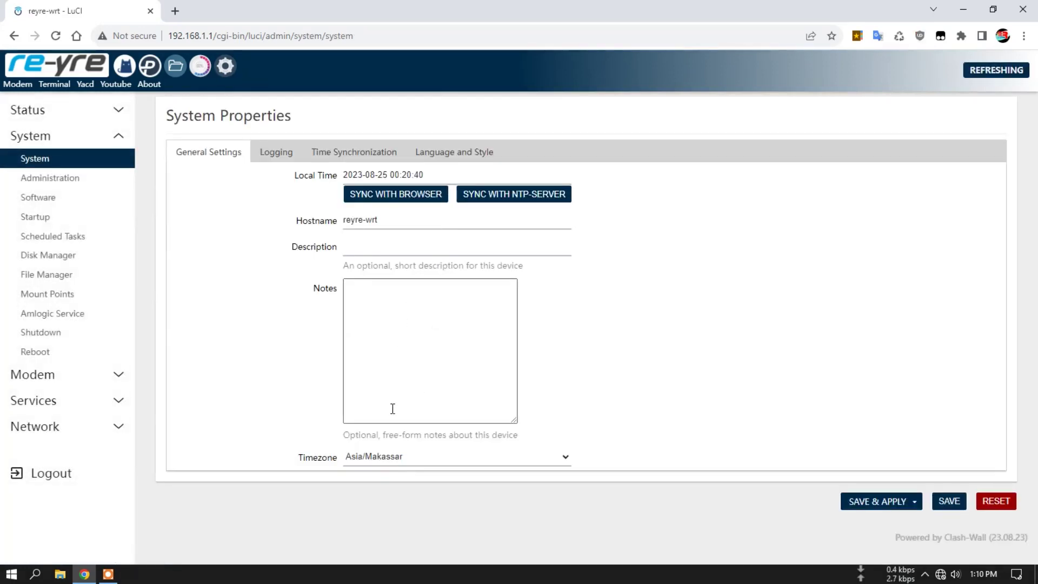
{"action": "left_click", "coordinate": [394, 456]}
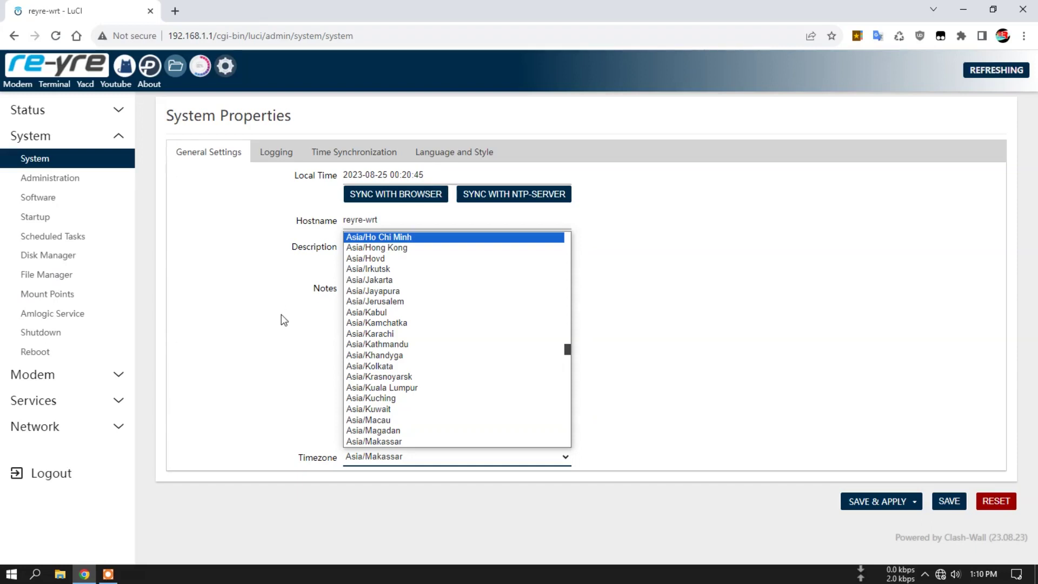
{"action": "left_click", "coordinate": [257, 350]}
{"action": "left_click", "coordinate": [285, 154]}
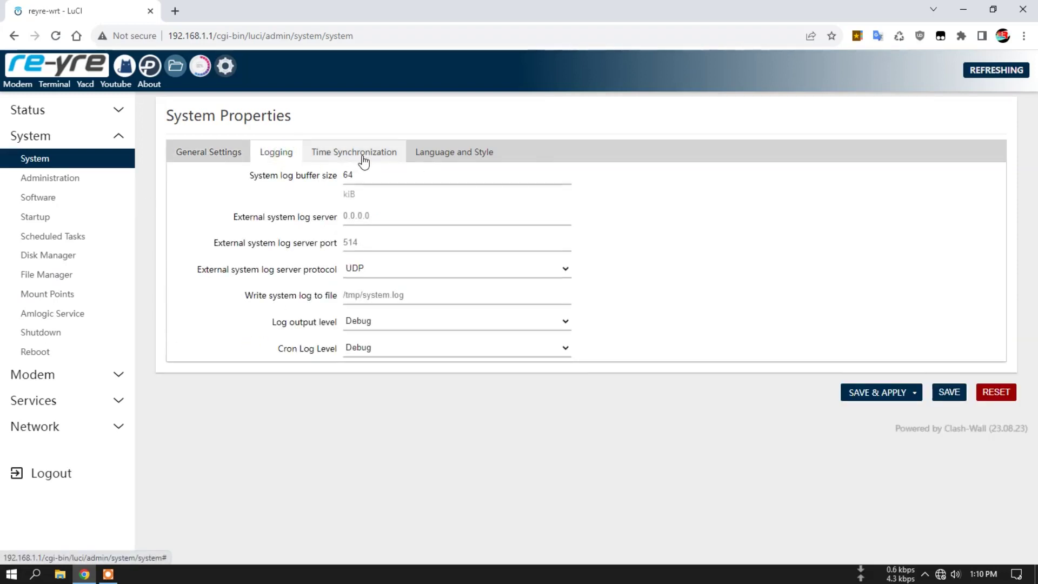
{"action": "left_click", "coordinate": [360, 160]}
- Set the interface language to English in the system's language and style settings and apply the change
{"action": "left_click", "coordinate": [458, 158]}
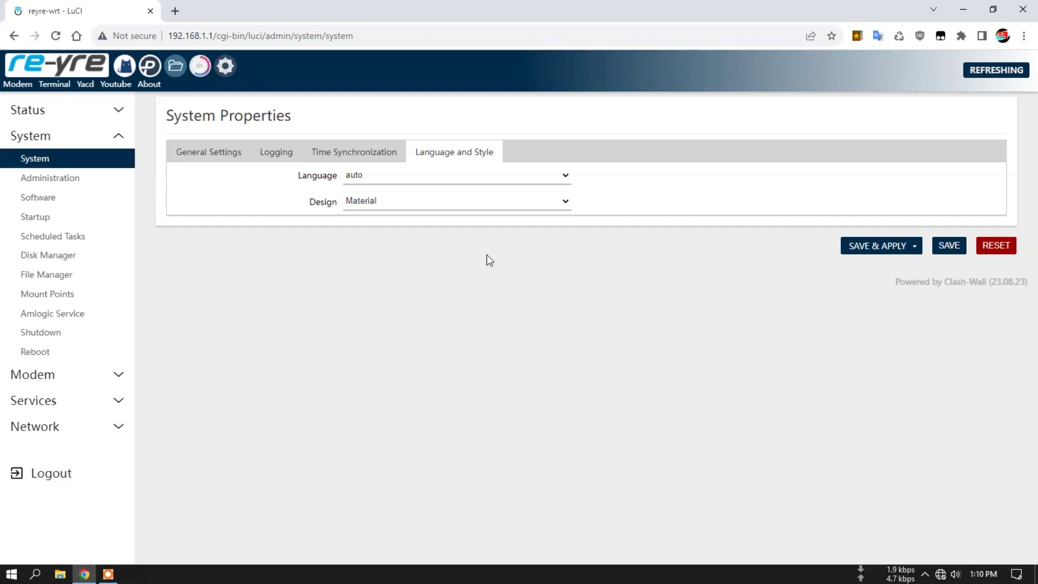
{"action": "left_click", "coordinate": [394, 177]}
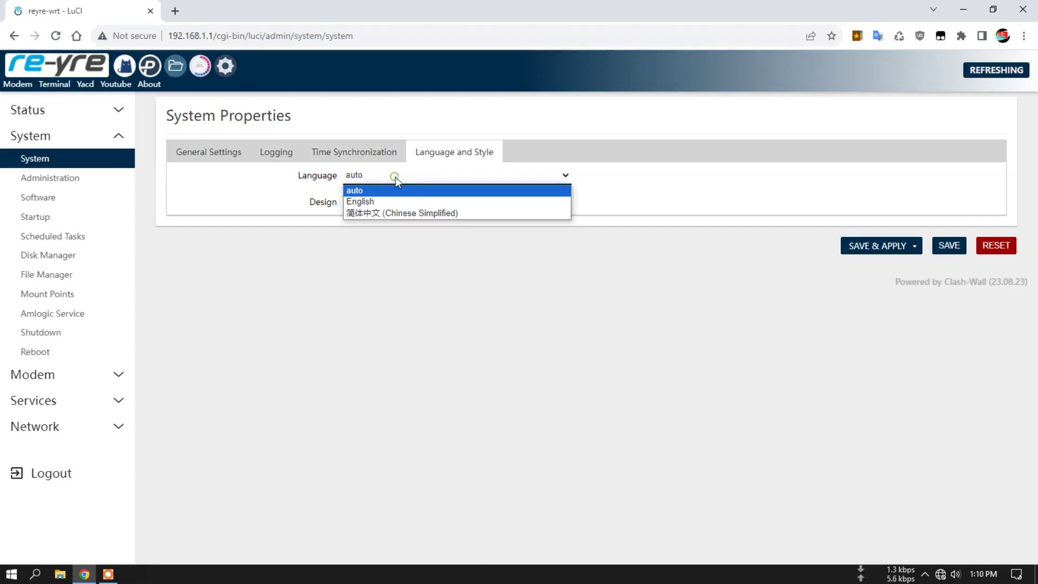
{"action": "left_click", "coordinate": [409, 199]}
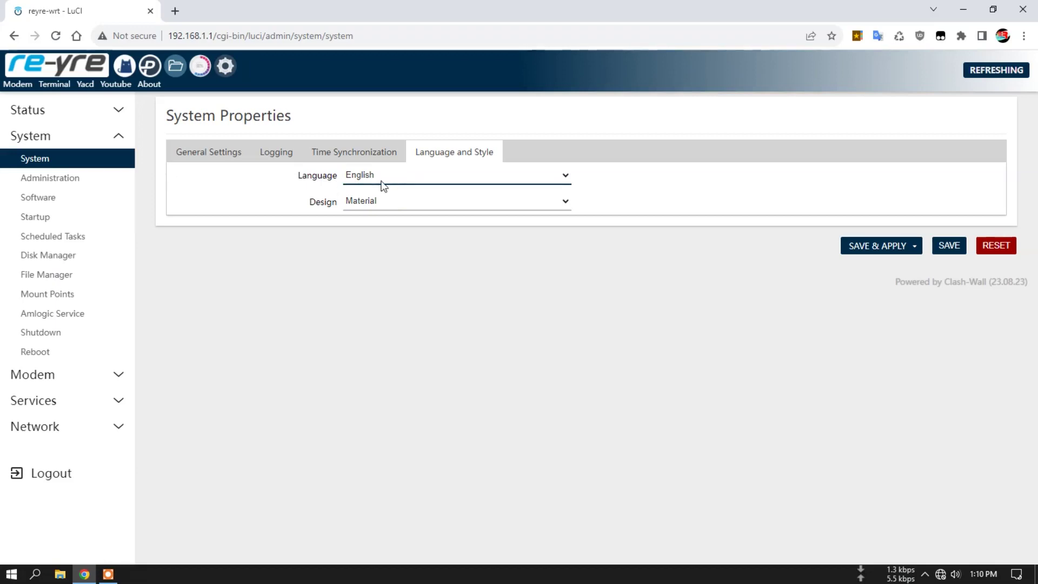
{"action": "left_click", "coordinate": [849, 249]}
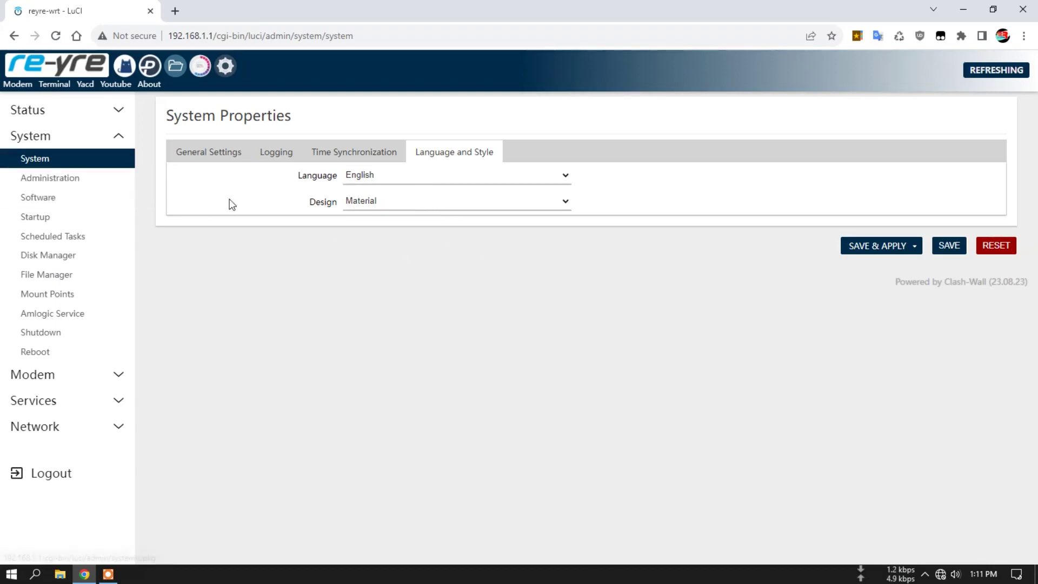
- View the router password administration page and the software manager's installed and updatable package lists
{"action": "left_click", "coordinate": [69, 179]}
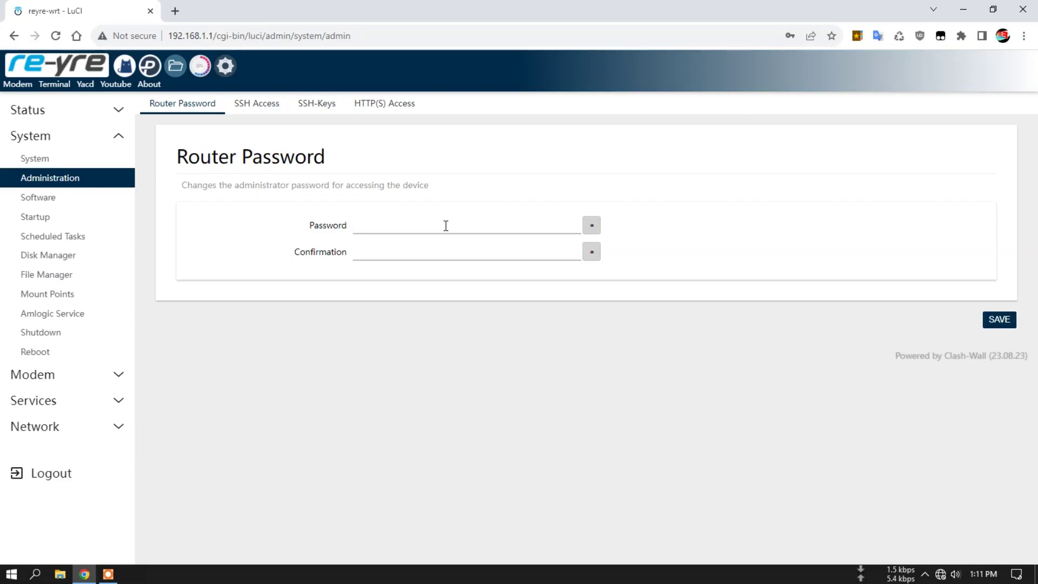
{"action": "left_click", "coordinate": [78, 201]}
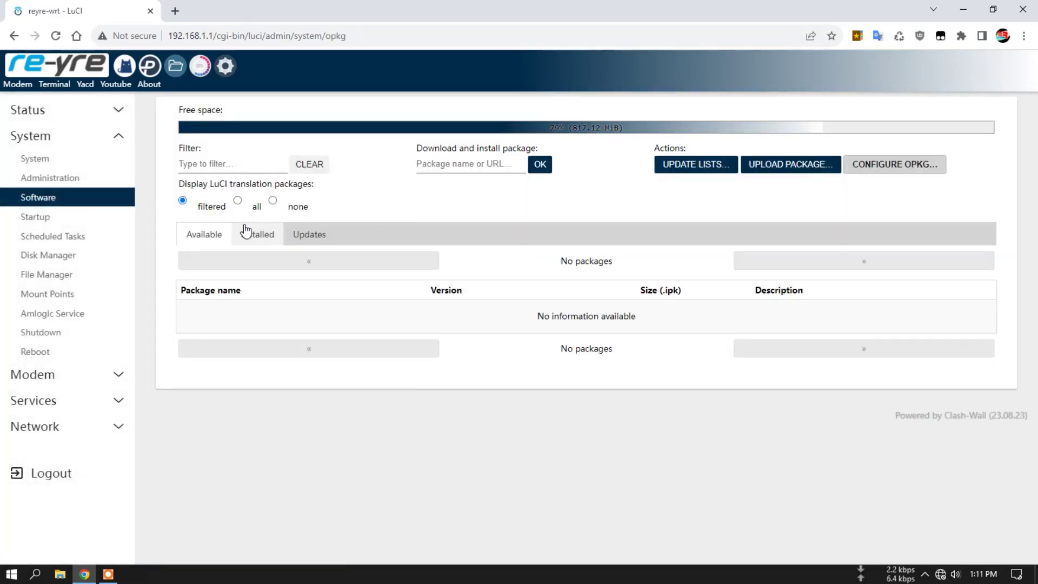
{"action": "left_click", "coordinate": [255, 236]}
{"action": "left_click", "coordinate": [303, 238]}
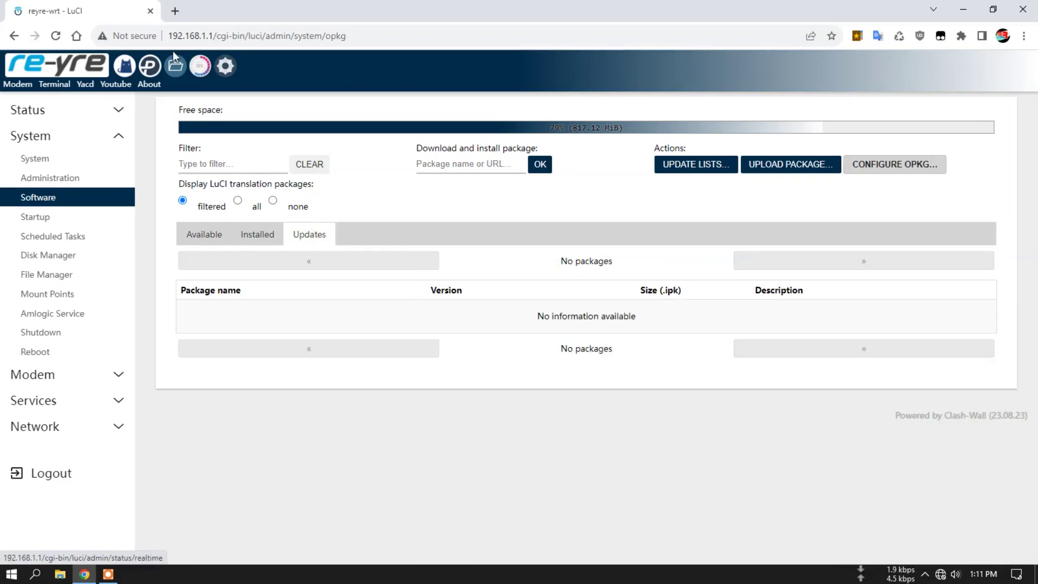
- View the startup initscripts and the local startup script, and return to the software package page
{"action": "left_click", "coordinate": [58, 216]}
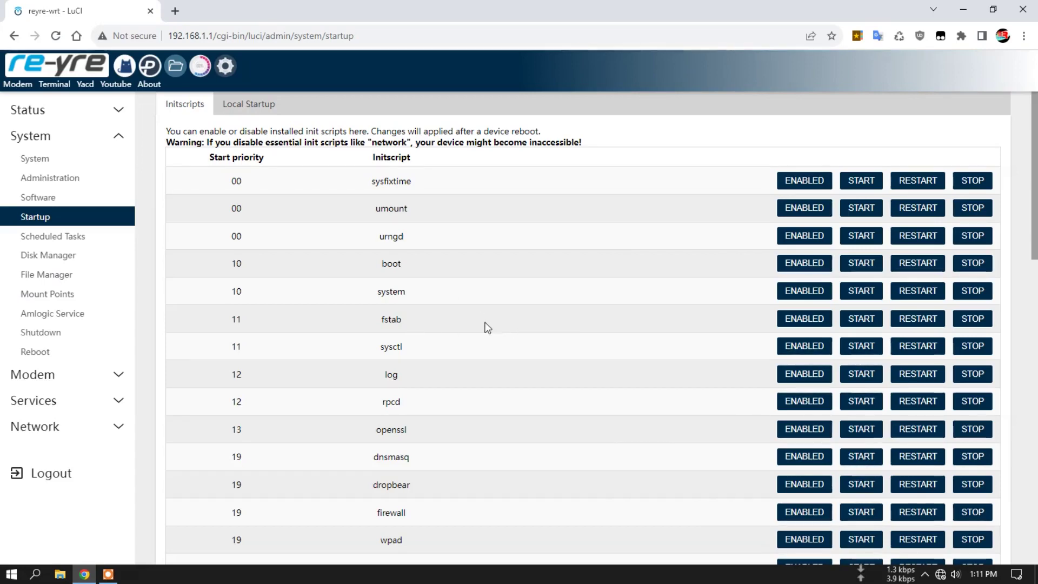
{"action": "mouse_move", "coordinate": [1033, 192]}
{"action": "left_mouse_down"}
{"action": "mouse_move", "coordinate": [1017, 475]}
{"action": "mouse_move", "coordinate": [1022, 191]}
{"action": "left_mouse_up"}
{"action": "left_click", "coordinate": [264, 106]}
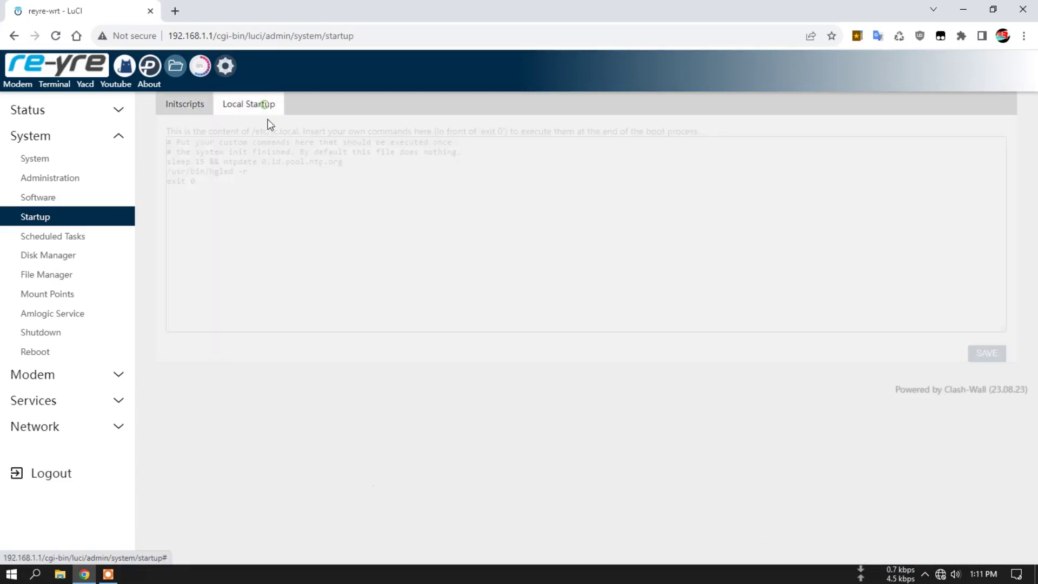
{"action": "left_click", "coordinate": [87, 200]}
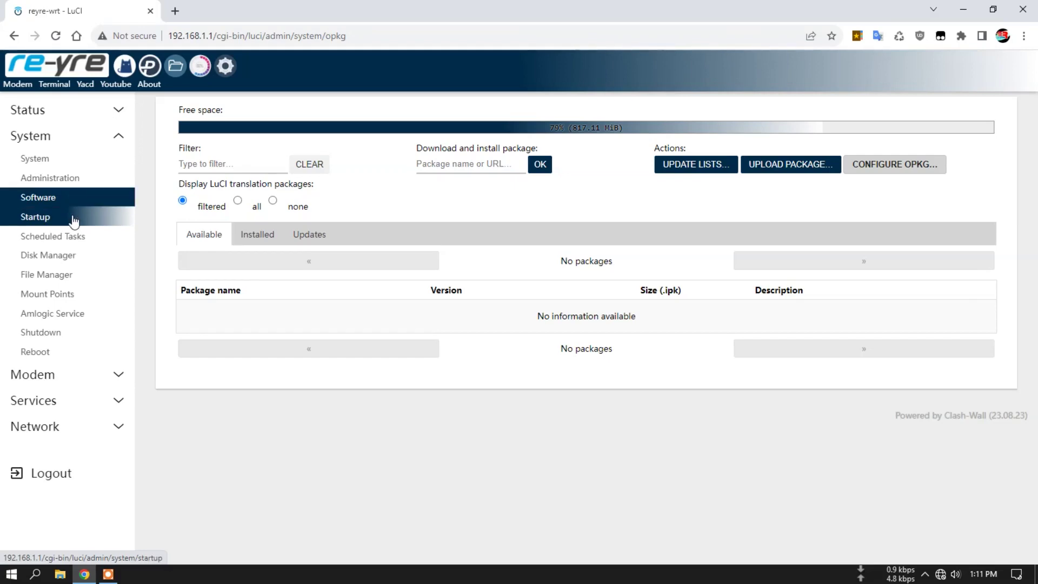
- View the startup initscripts and the scheduled tasks crontab, highlighting the free.sh entry
{"action": "left_click", "coordinate": [73, 216]}
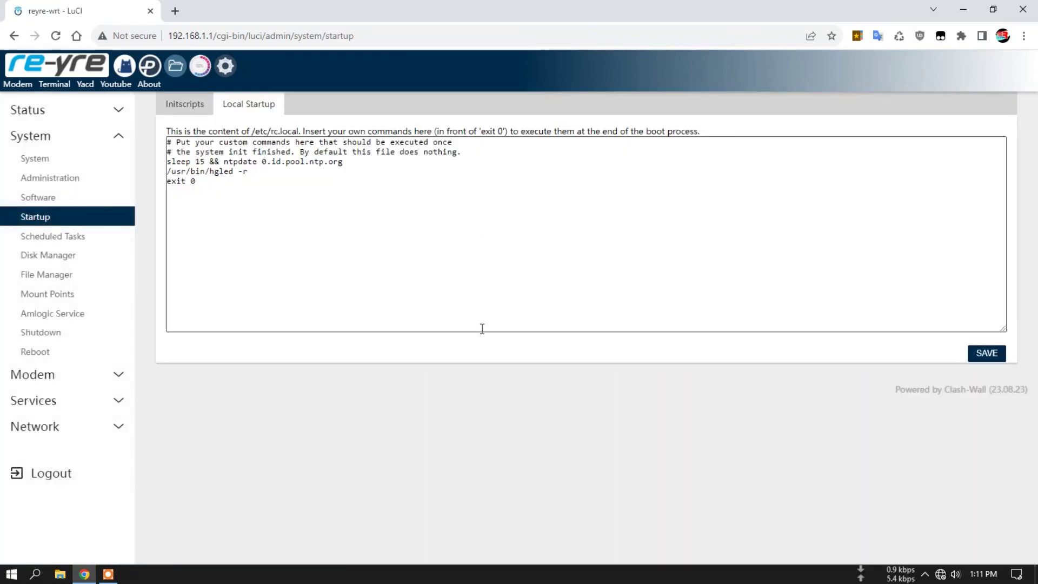
{"action": "left_click", "coordinate": [184, 104]}
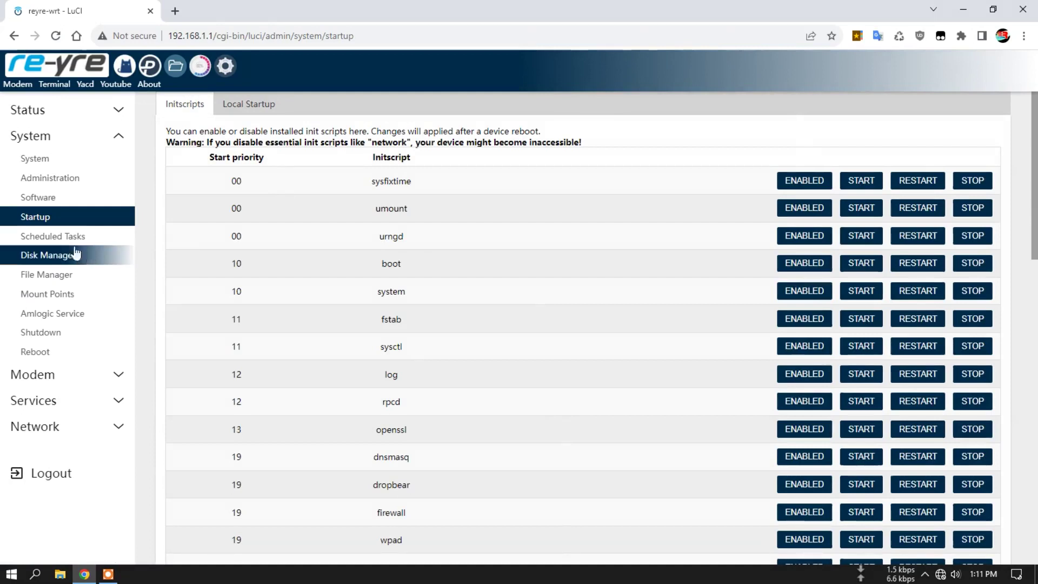
{"action": "left_click", "coordinate": [64, 236]}
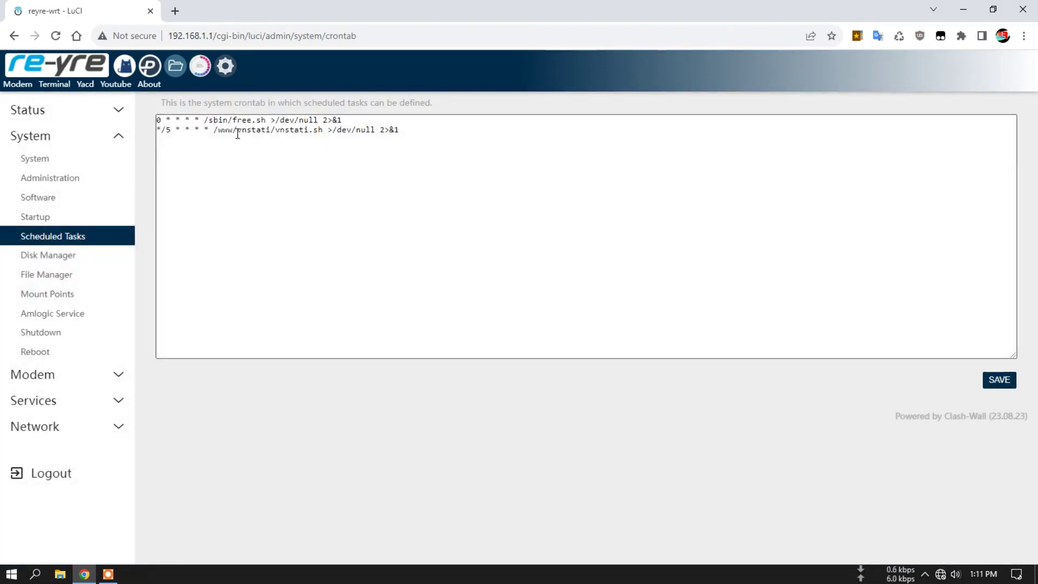
{"action": "left_click", "coordinate": [405, 131]}
{"action": "left_click_drag", "start_coordinate": [351, 124], "coordinate": [155, 121]}
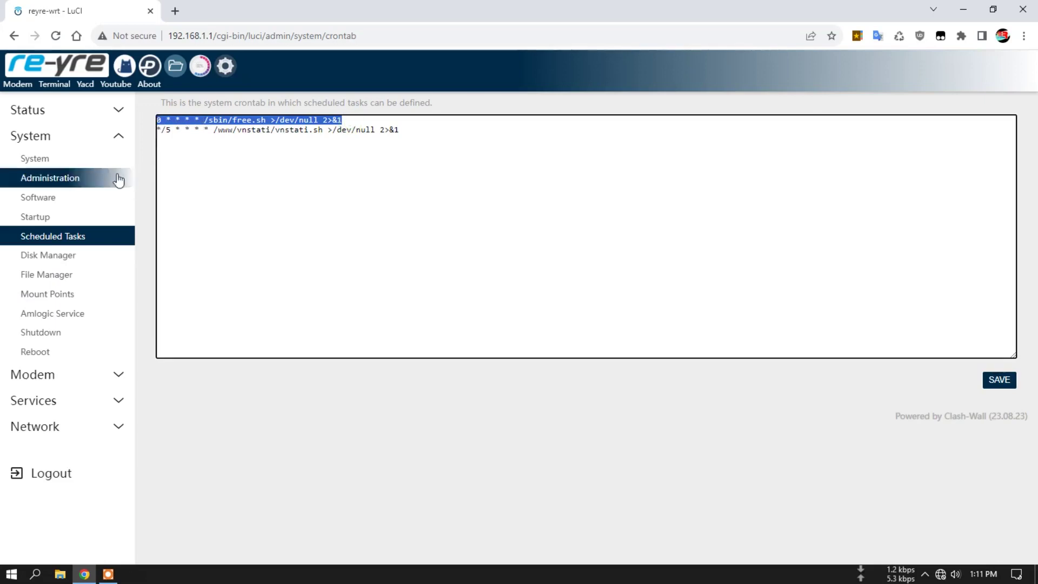
{"action": "left_click", "coordinate": [94, 111]}
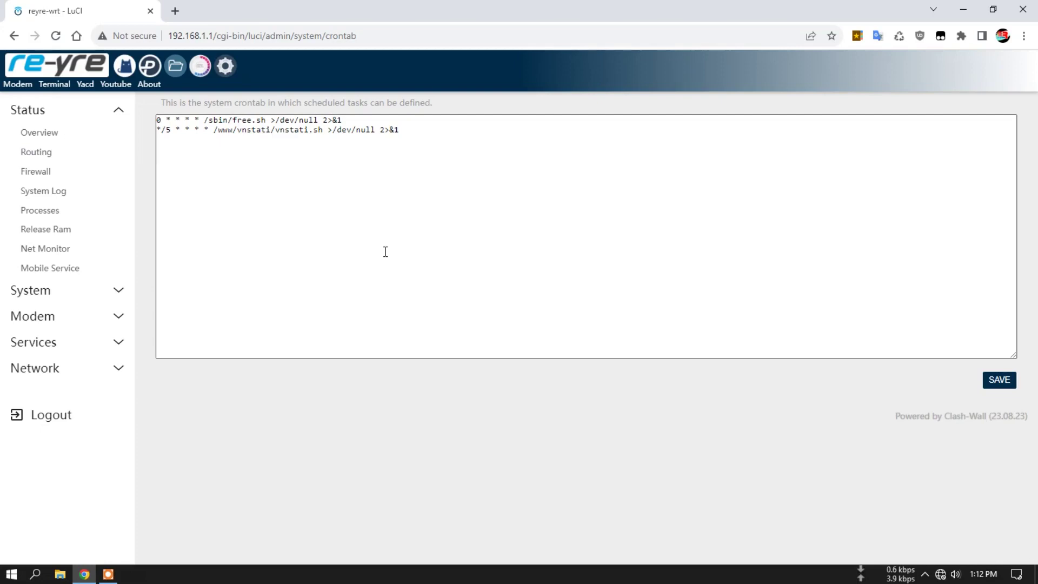
{"action": "left_click", "coordinate": [40, 292]}
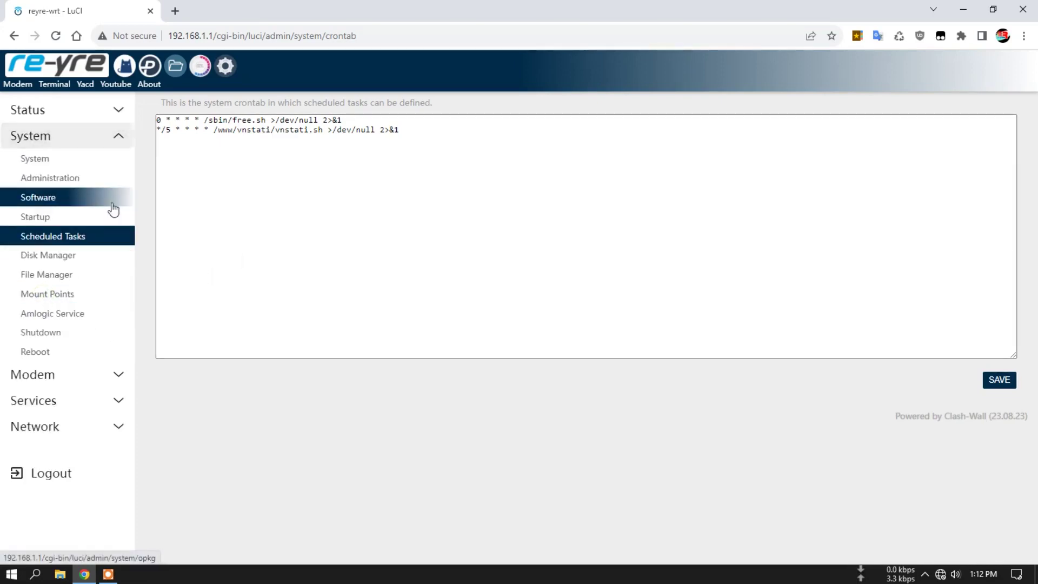
- Review the disks, Btrfs volumes and mount points in the disk manager and the root folders in the file manager
{"action": "left_click", "coordinate": [63, 255]}
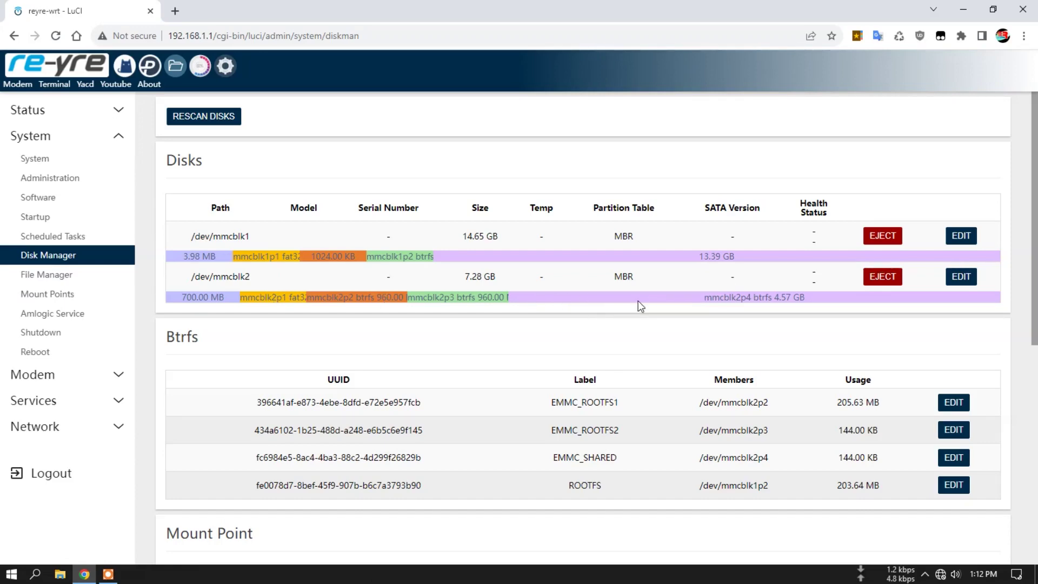
{"action": "scroll", "coordinate": [624, 304], "scroll_direction": "down", "scroll_amount": 5}
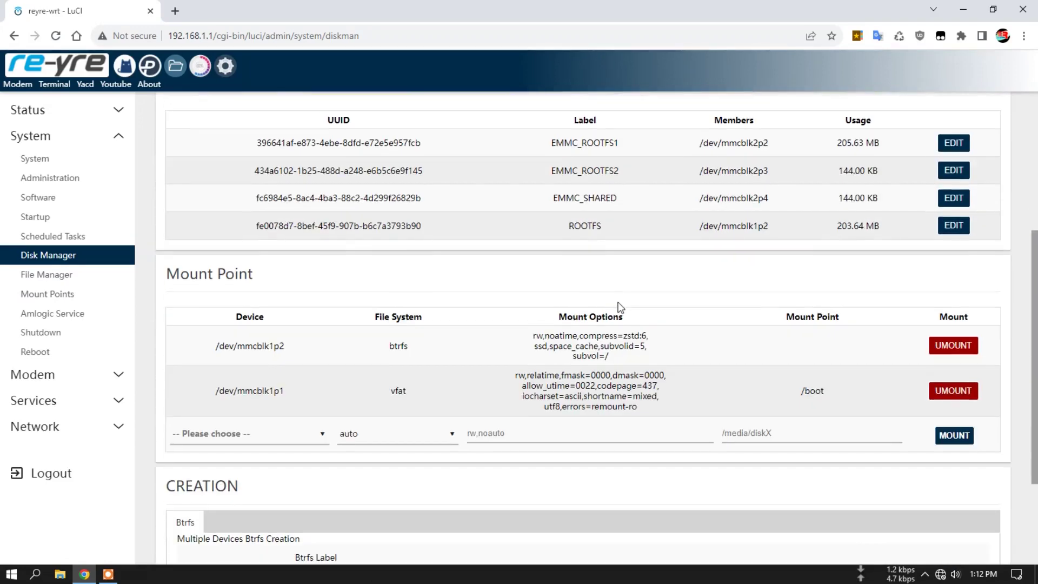
{"action": "scroll", "coordinate": [621, 307], "scroll_direction": "up", "scroll_amount": 4}
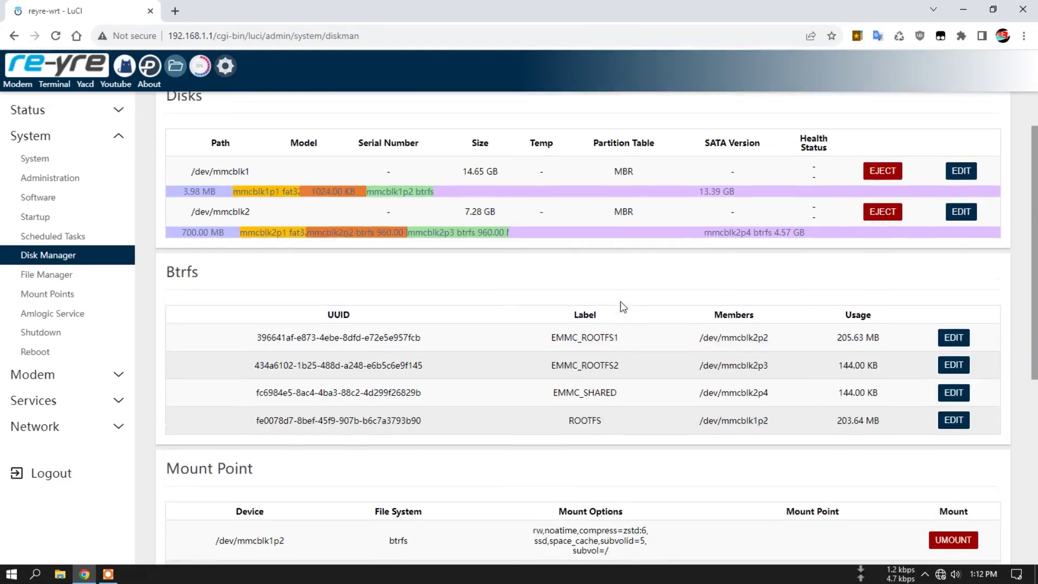
{"action": "left_click", "coordinate": [44, 276]}
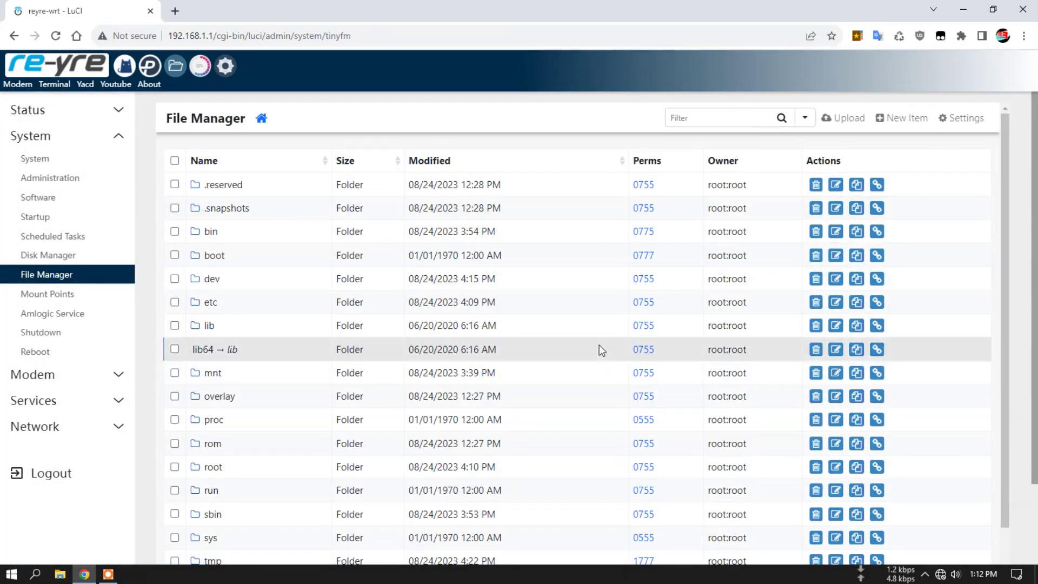
{"action": "scroll", "coordinate": [598, 348], "scroll_direction": "down", "scroll_amount": 2}
{"action": "scroll", "coordinate": [611, 351], "scroll_direction": "up", "scroll_amount": 2}
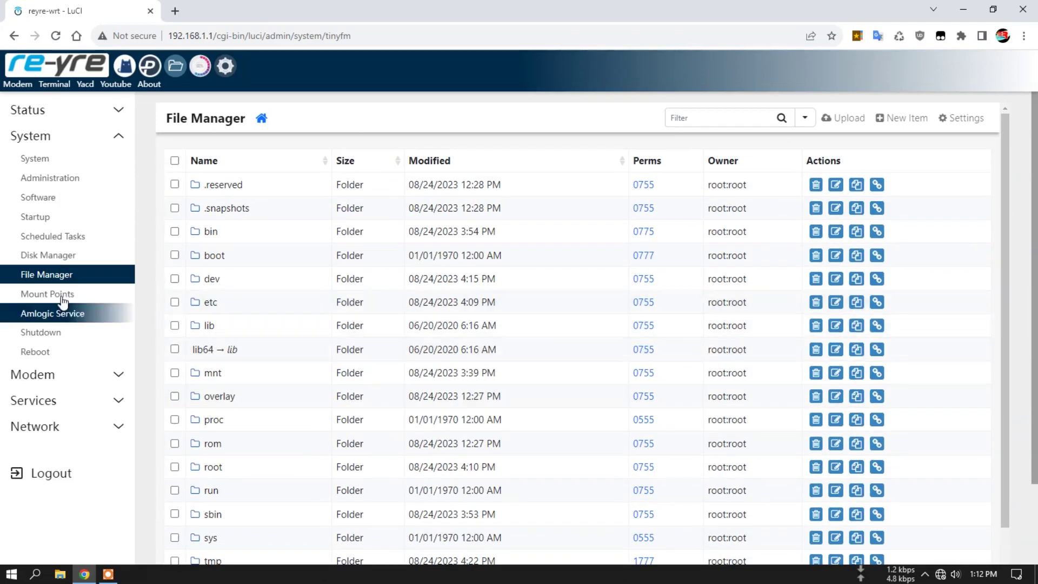
- Review the Mount Points page's global settings, mounted file systems and configured mount points
{"action": "left_click", "coordinate": [56, 296]}
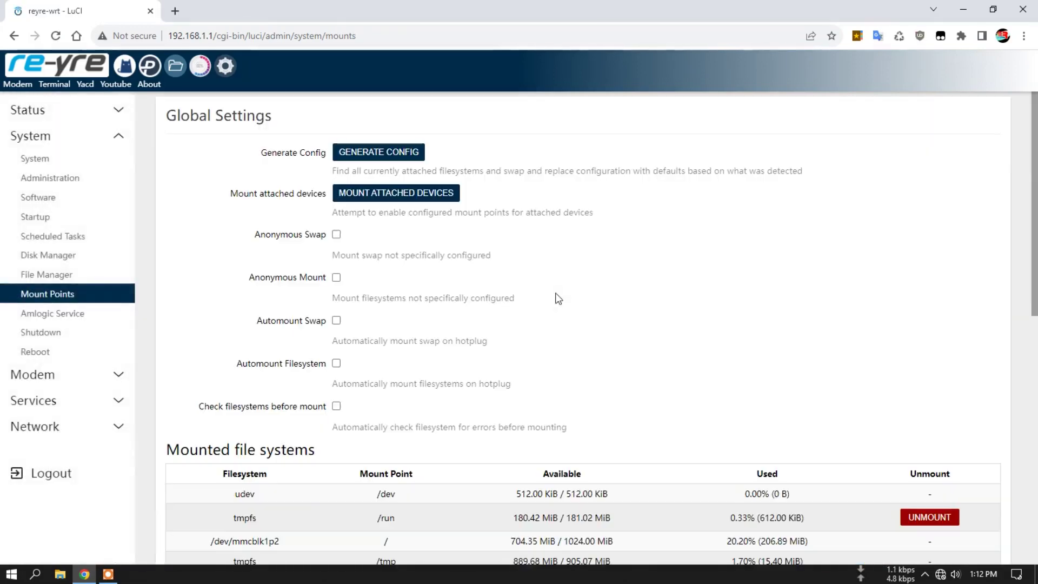
{"action": "scroll", "coordinate": [555, 319], "scroll_direction": "down", "scroll_amount": 2}
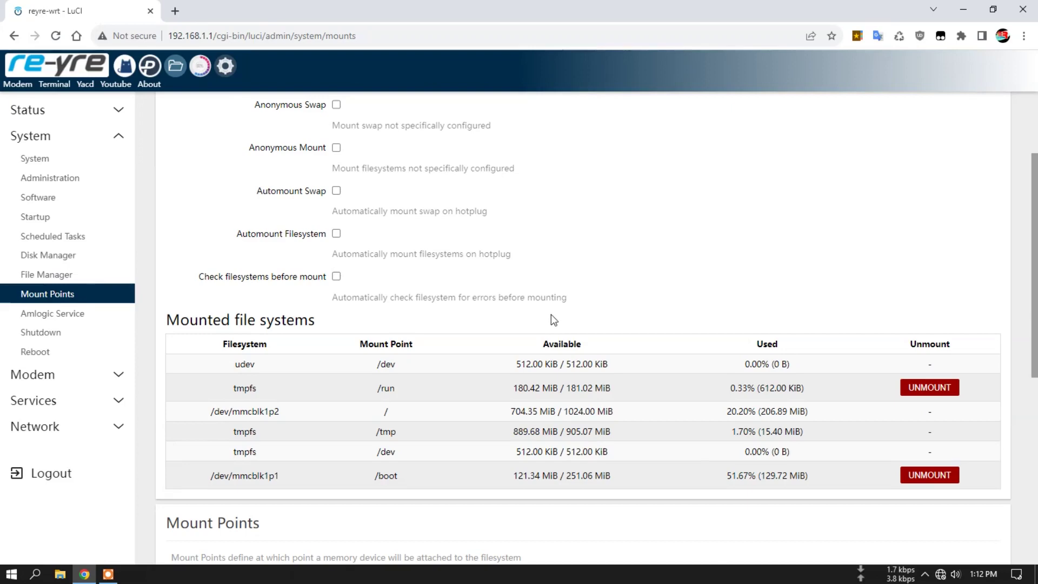
{"action": "scroll", "coordinate": [551, 315], "scroll_direction": "up", "scroll_amount": 1}
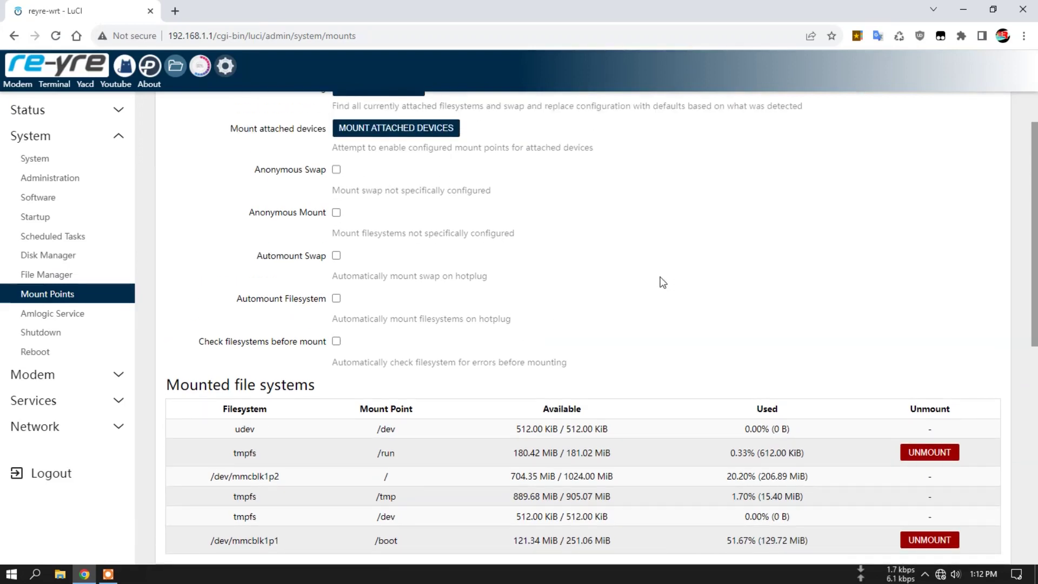
{"action": "scroll", "coordinate": [661, 283], "scroll_direction": "down", "scroll_amount": 1}
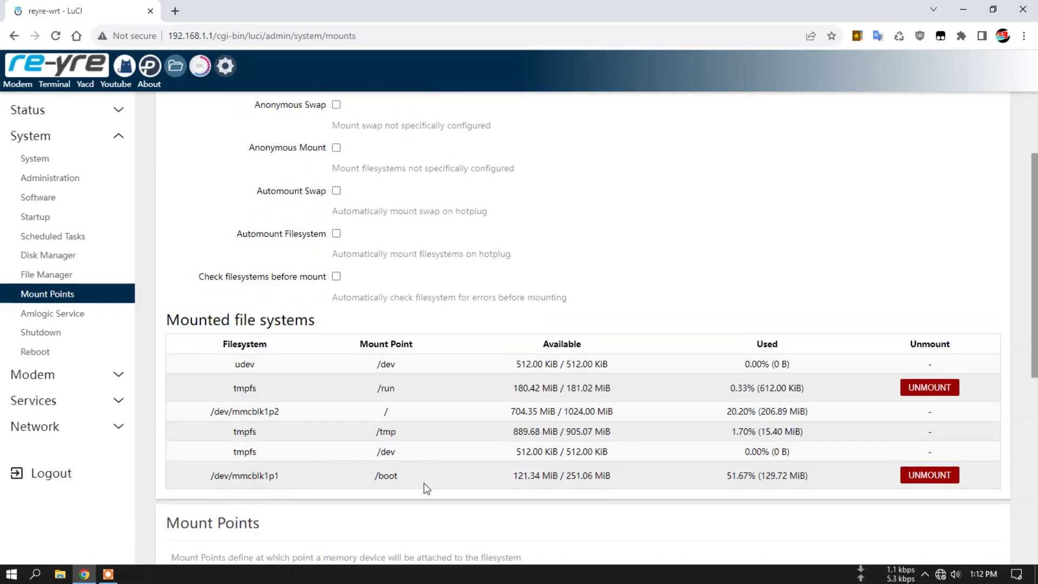
{"action": "scroll", "coordinate": [300, 470], "scroll_direction": "down", "scroll_amount": 2}
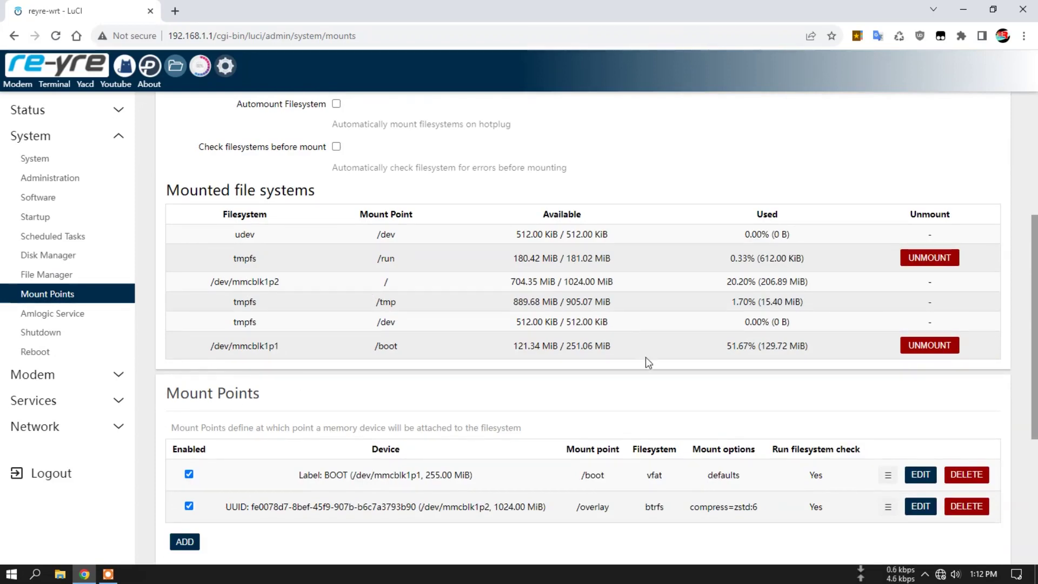
{"action": "scroll", "coordinate": [652, 372], "scroll_direction": "up", "scroll_amount": 1}
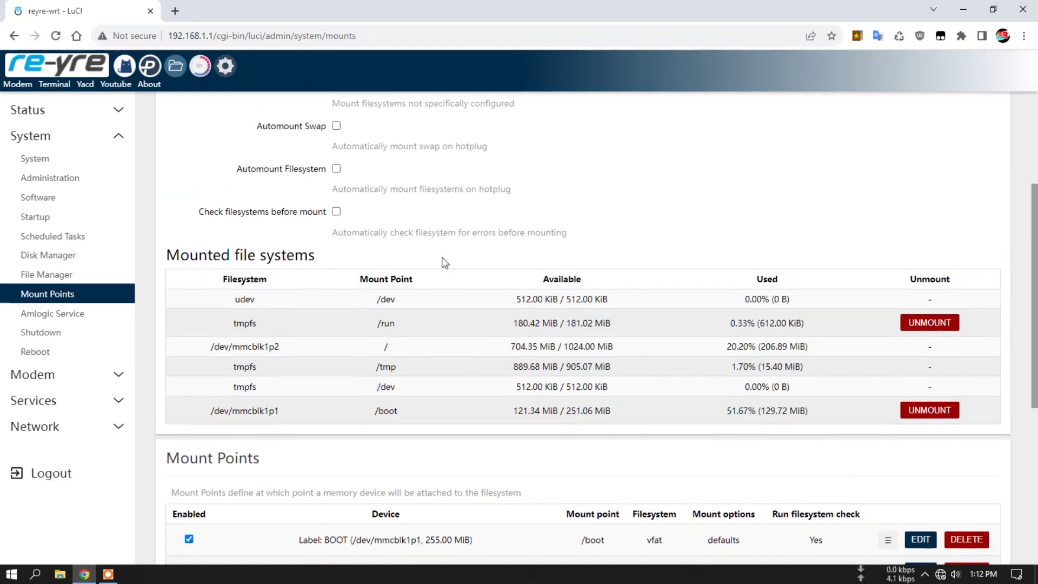
{"action": "scroll", "coordinate": [574, 451], "scroll_direction": "up", "scroll_amount": 2}
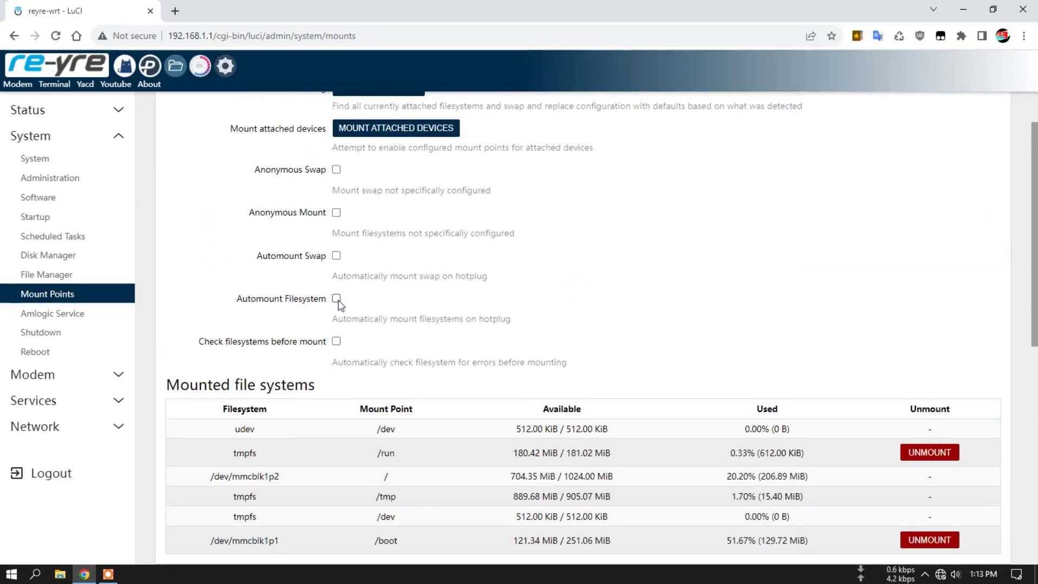
- Try the Anonymous Mount and Automount Filesystem options in the global mount settings and clear them again
{"action": "left_click", "coordinate": [337, 300]}
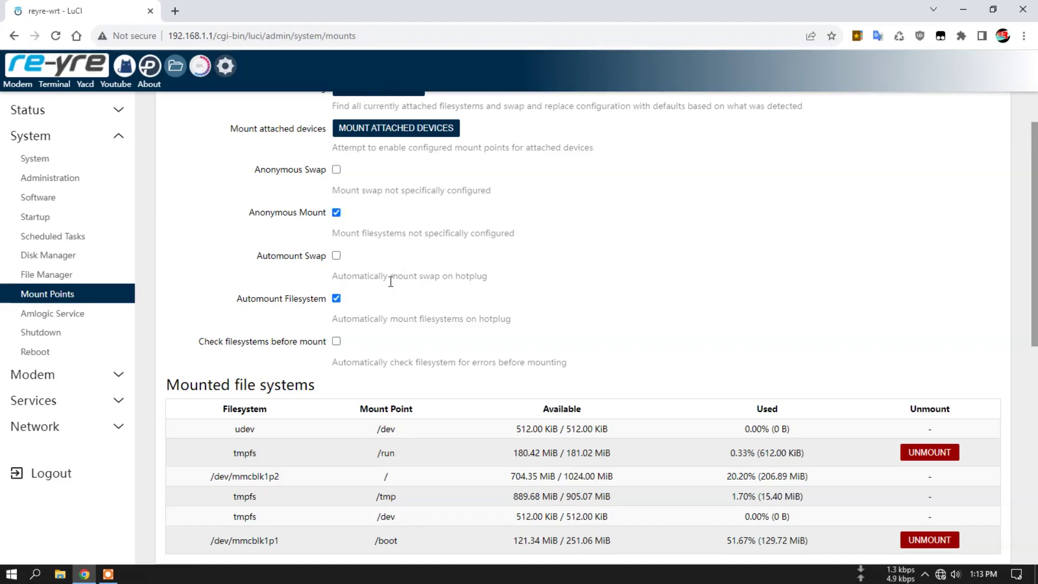
{"action": "left_click", "coordinate": [337, 301]}
{"action": "scroll", "coordinate": [597, 310], "scroll_direction": "down", "scroll_amount": 2}
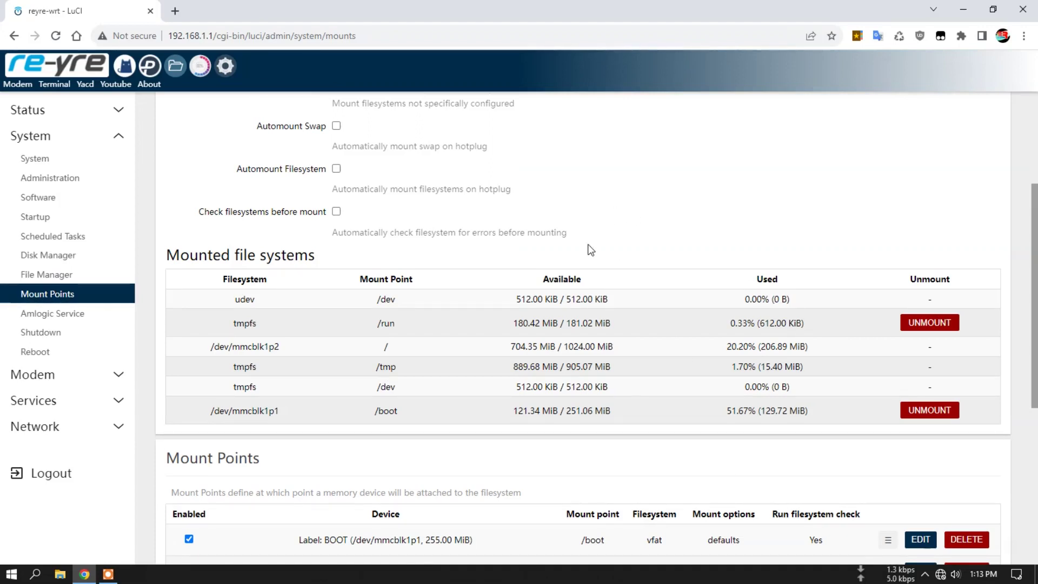
- View the Amlogic Service's overview, manual update, OpenWrt installation and plugin settings pages, plus the Shutdown and Reboot pages
{"action": "left_click", "coordinate": [67, 316]}
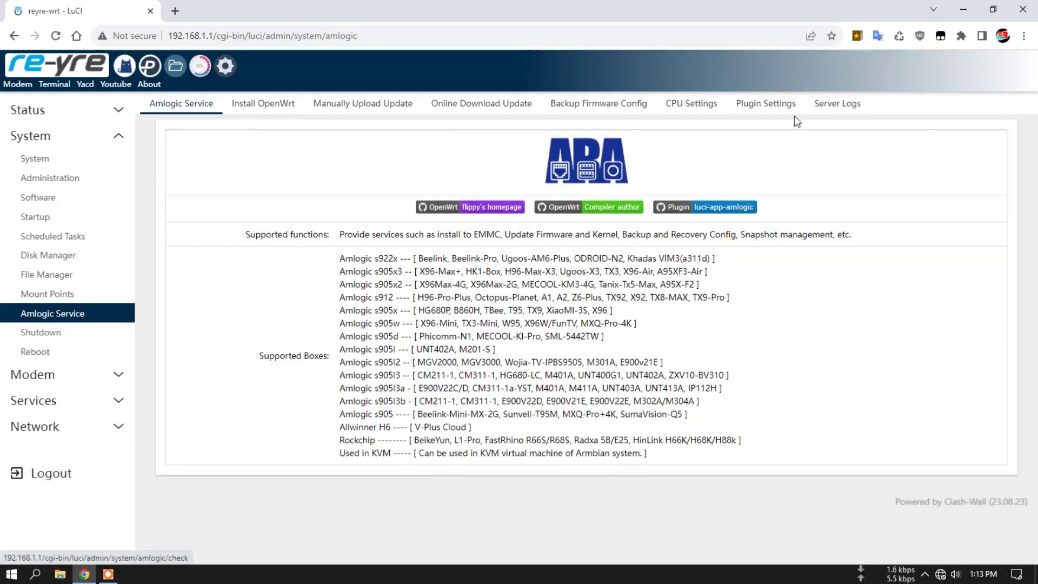
{"action": "left_click", "coordinate": [338, 104]}
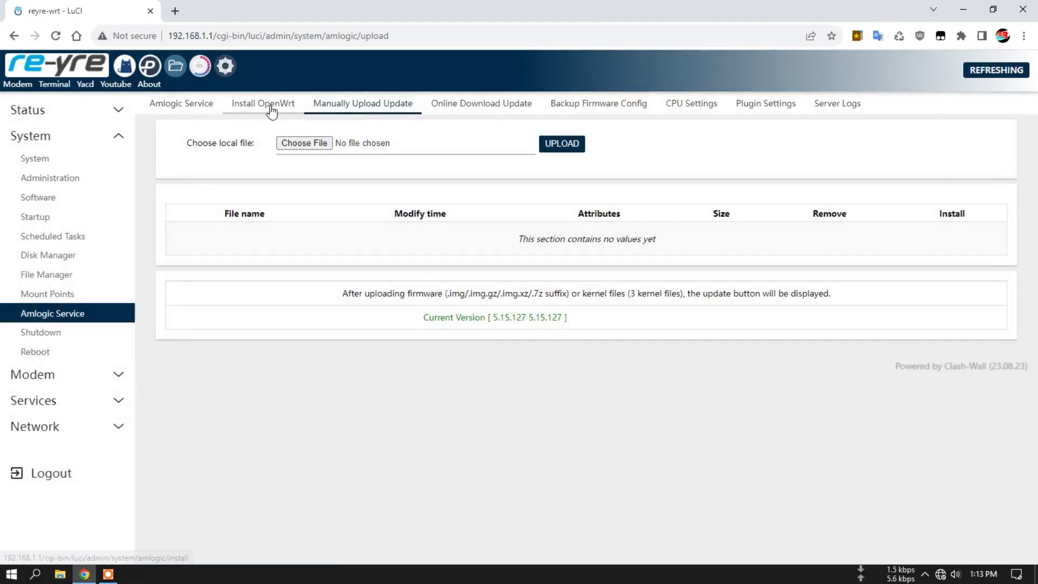
{"action": "left_click", "coordinate": [271, 107]}
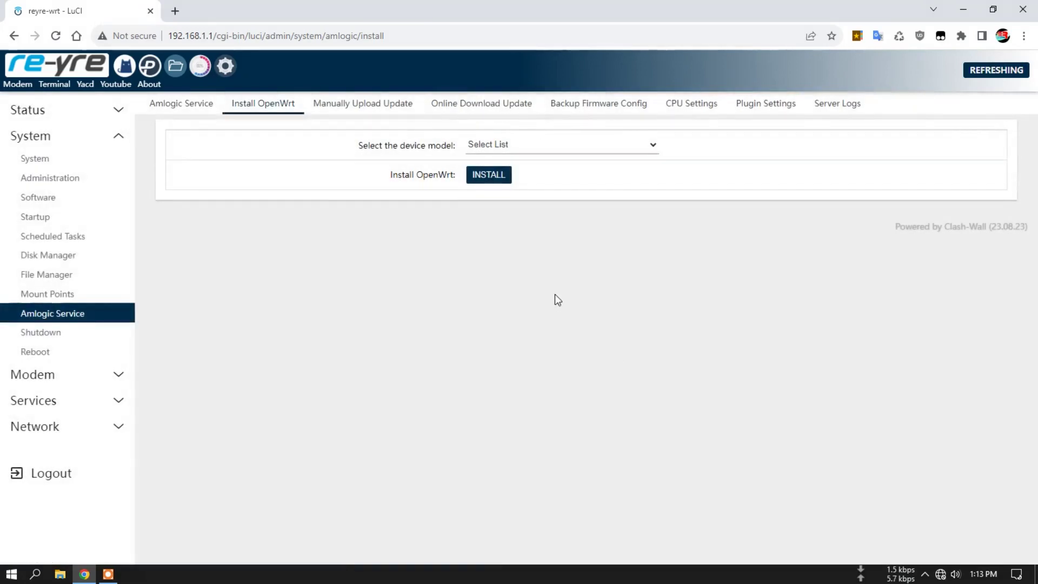
{"action": "left_click", "coordinate": [747, 109]}
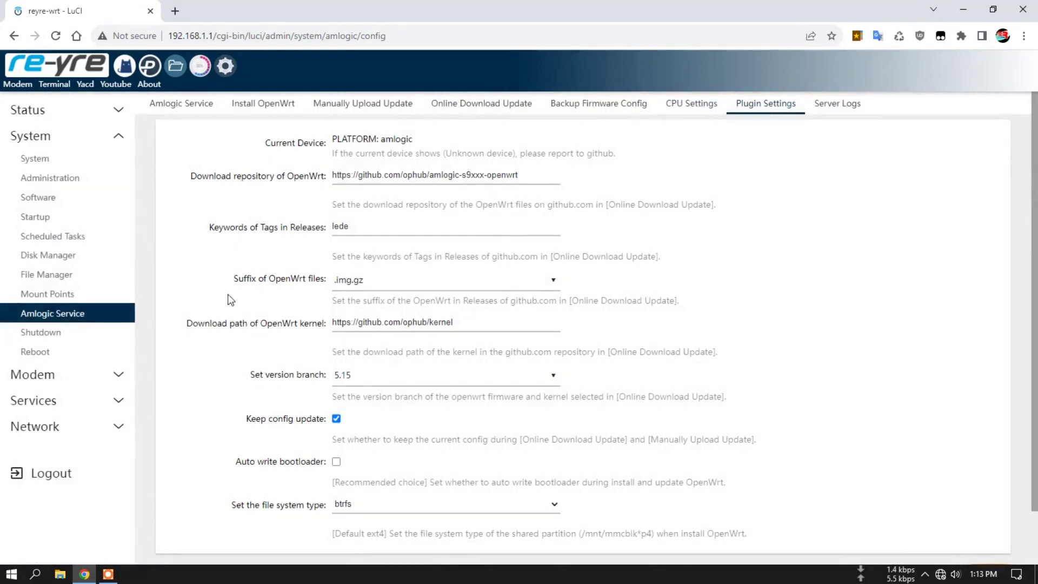
{"action": "left_click", "coordinate": [48, 333]}
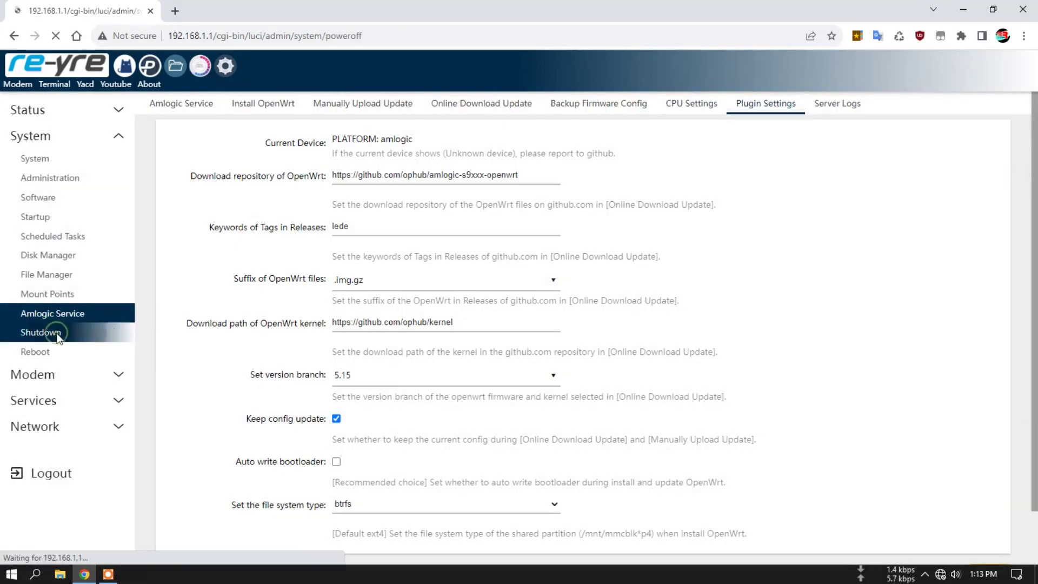
{"action": "left_click", "coordinate": [47, 352]}
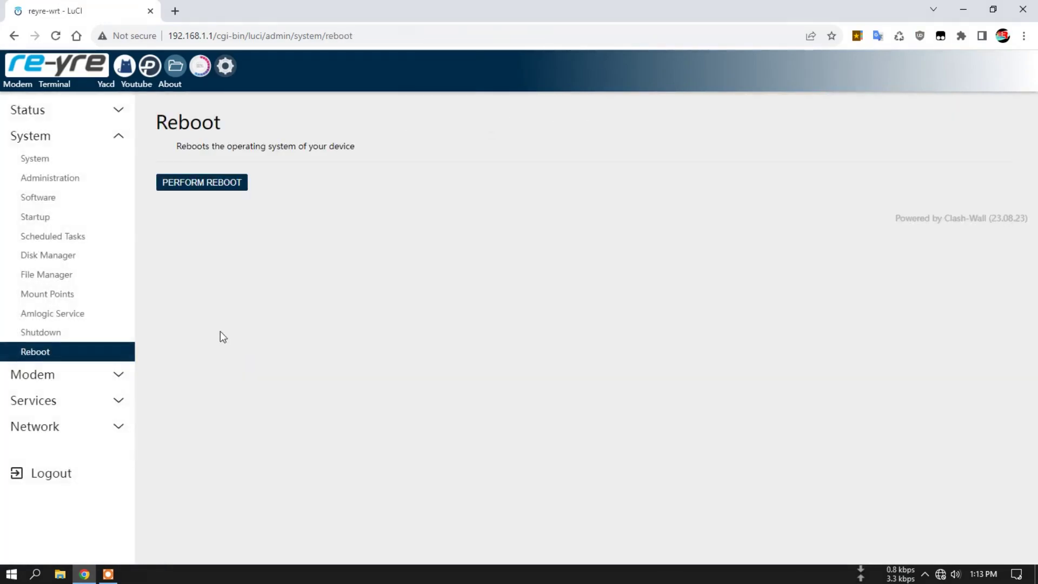
- View the modem's AT/Message, 4G Connection and Modeminfo pages, plus the connection monitor's settings and activity log
{"action": "left_click", "coordinate": [81, 376]}
{"action": "left_click", "coordinate": [79, 190]}
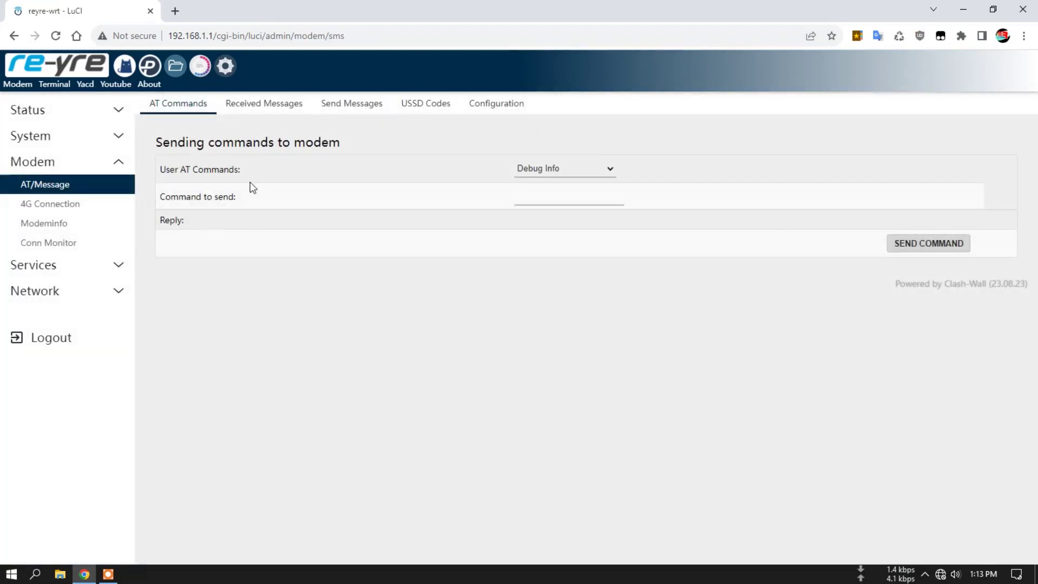
{"action": "left_click", "coordinate": [56, 212]}
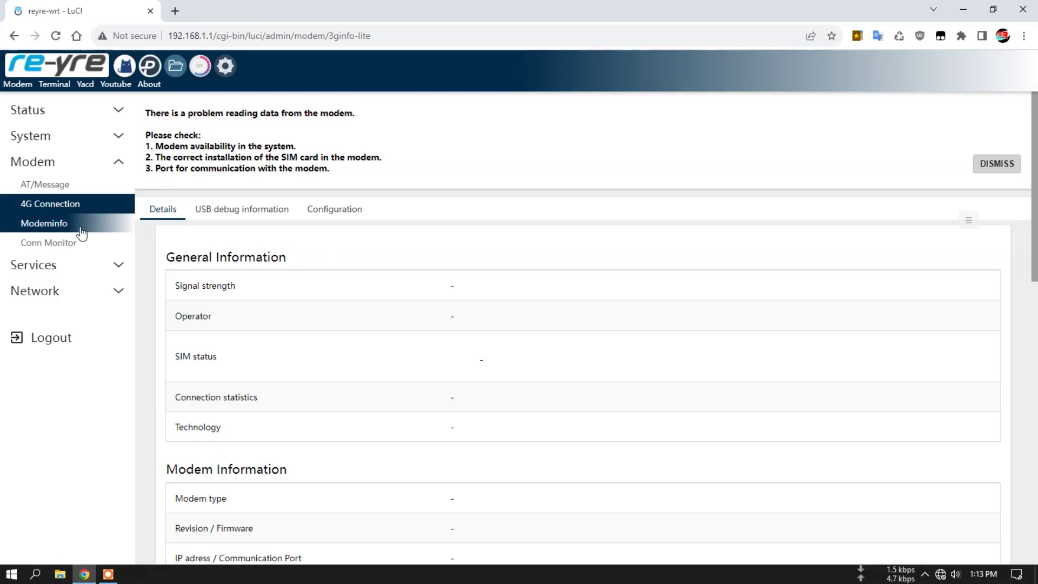
{"action": "left_click", "coordinate": [77, 230]}
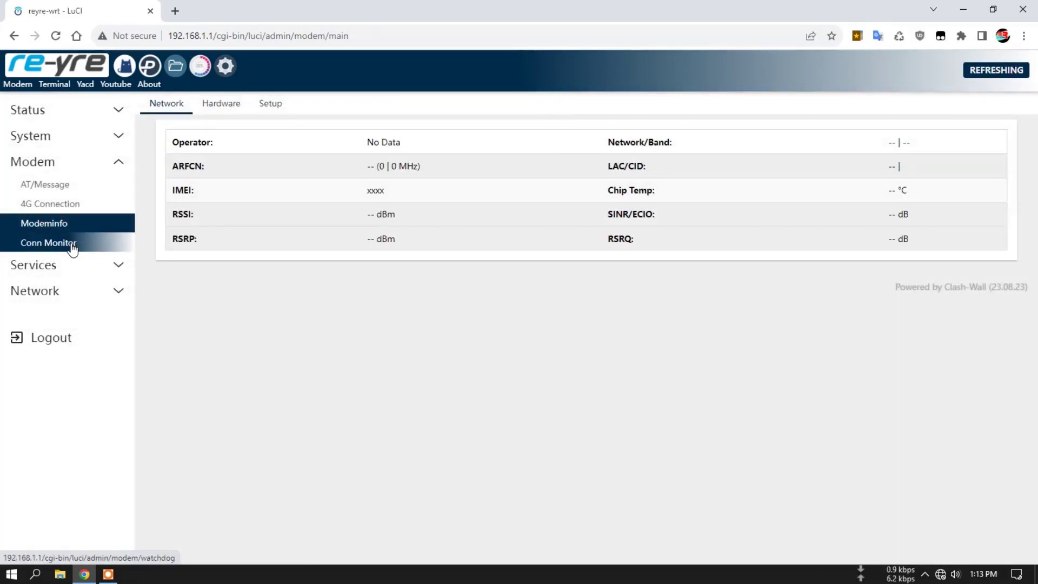
{"action": "left_click", "coordinate": [71, 244]}
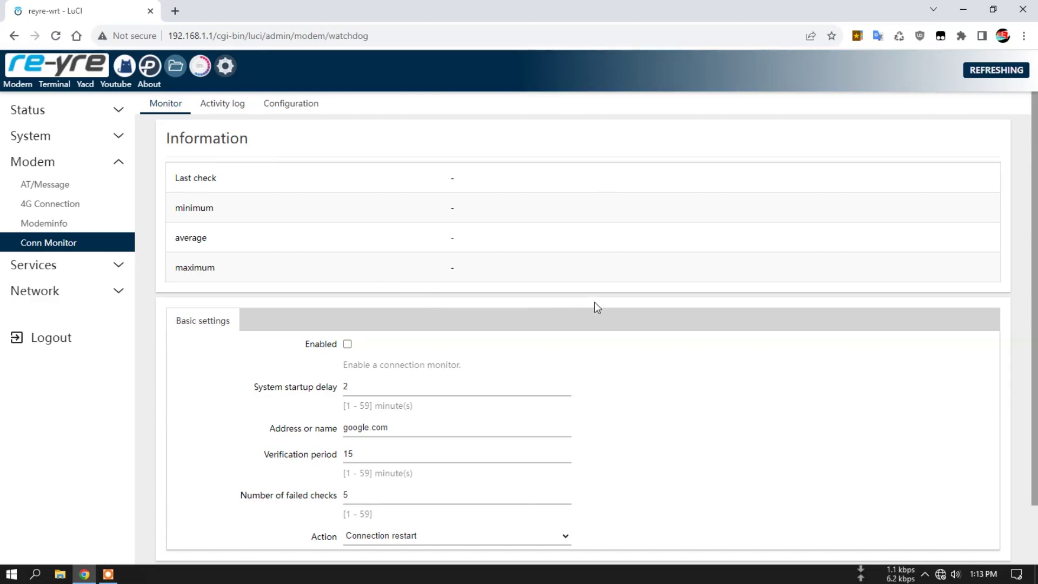
{"action": "left_click", "coordinate": [227, 102]}
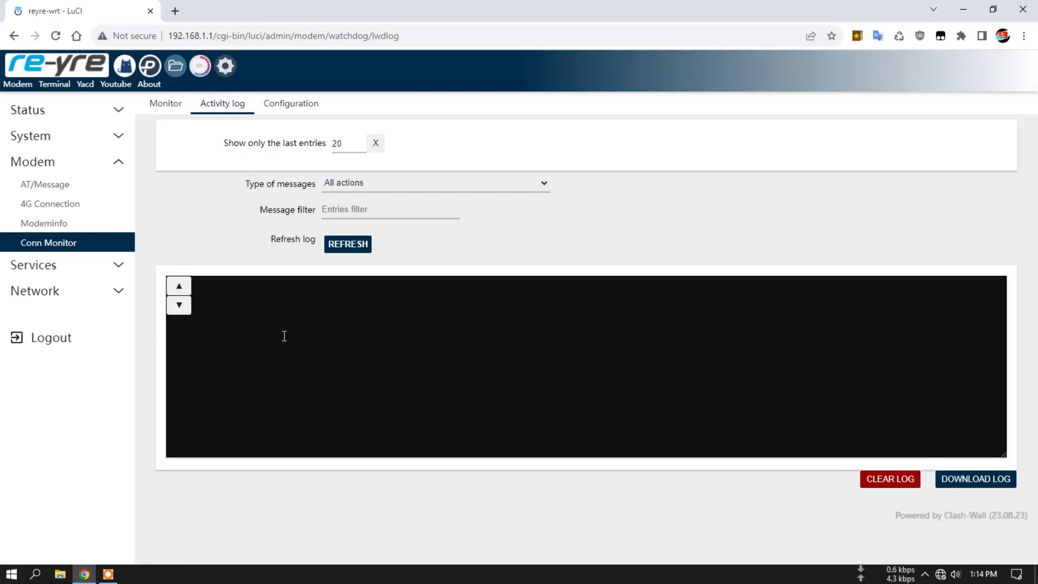
- View the Pass Wall service's basic settings, node list and other settings
{"action": "left_click", "coordinate": [75, 265]}
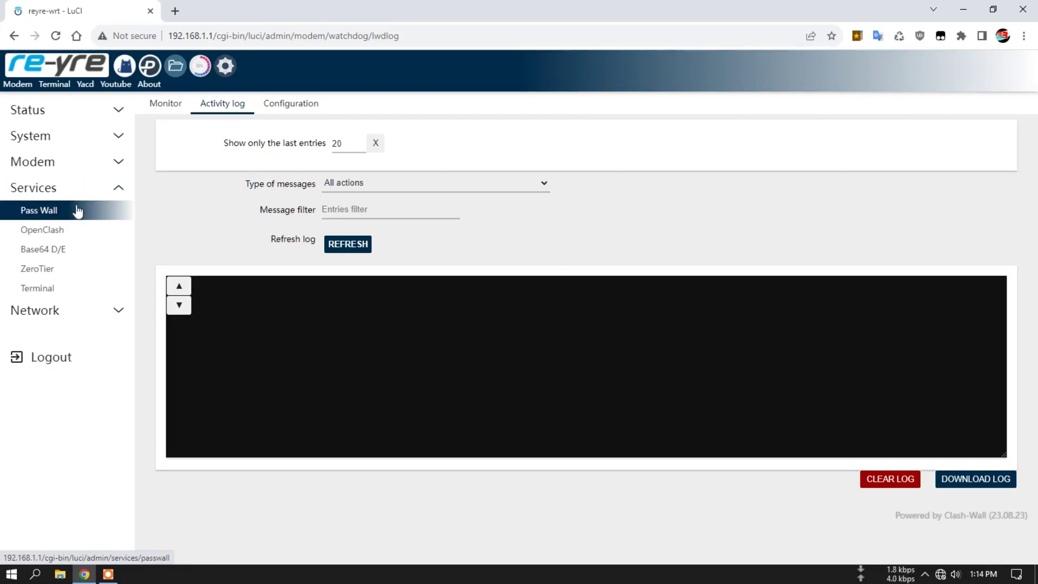
{"action": "left_click", "coordinate": [62, 212]}
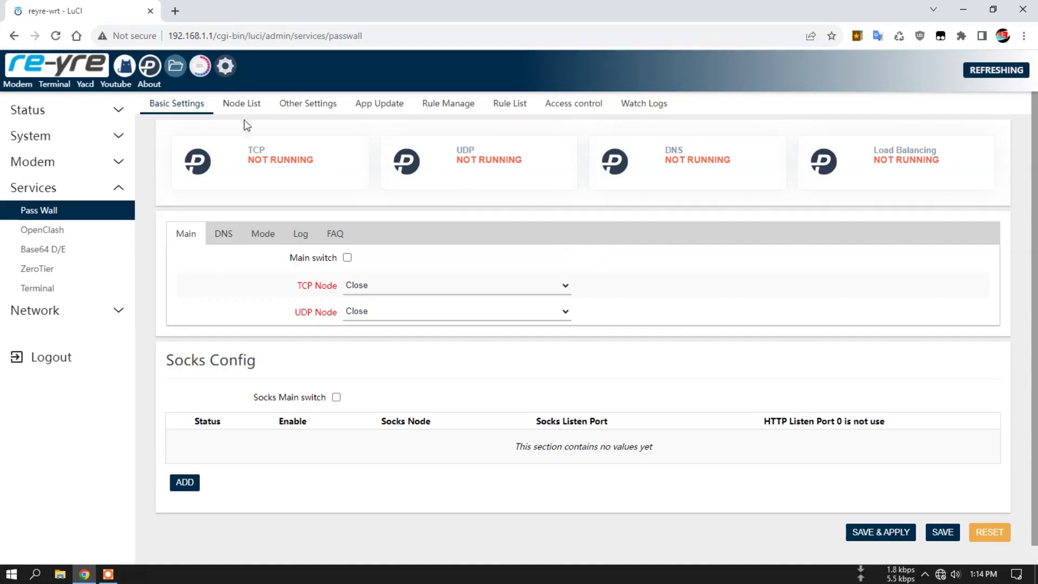
{"action": "left_click", "coordinate": [242, 104]}
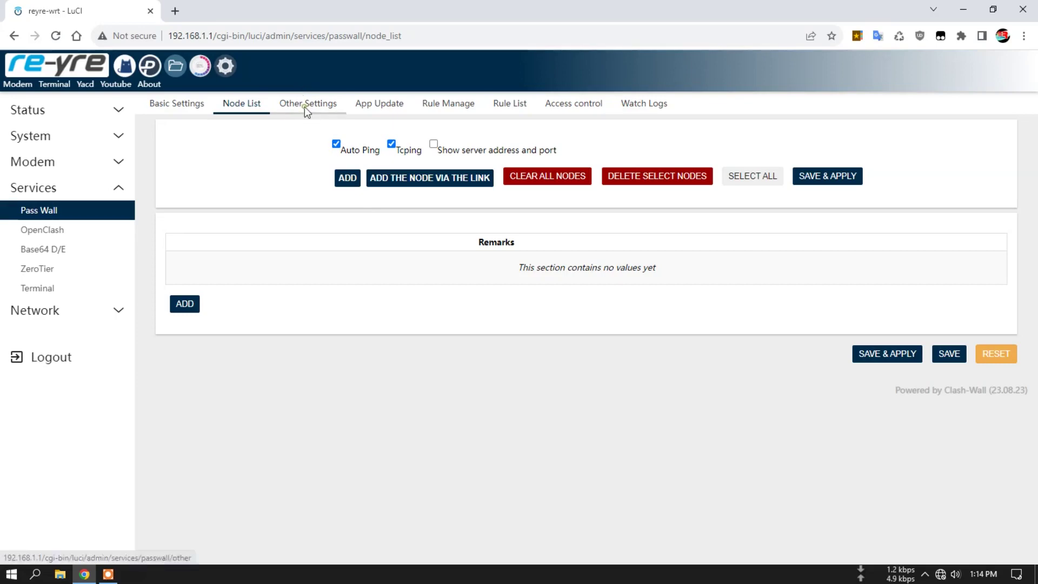
{"action": "left_click", "coordinate": [304, 104]}
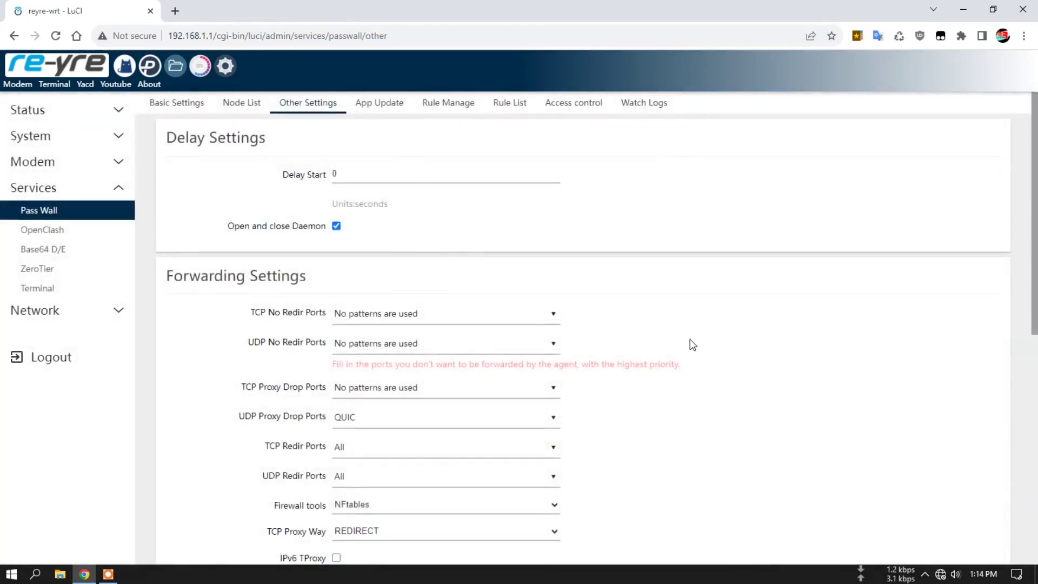
- View the rest of Pass Wall's other settings and its app update, rule manage, rule list and access control pages
{"action": "scroll", "coordinate": [690, 340], "scroll_direction": "down", "scroll_amount": 8}
{"action": "scroll", "coordinate": [705, 355], "scroll_direction": "up", "scroll_amount": 8}
{"action": "left_click", "coordinate": [381, 105]}
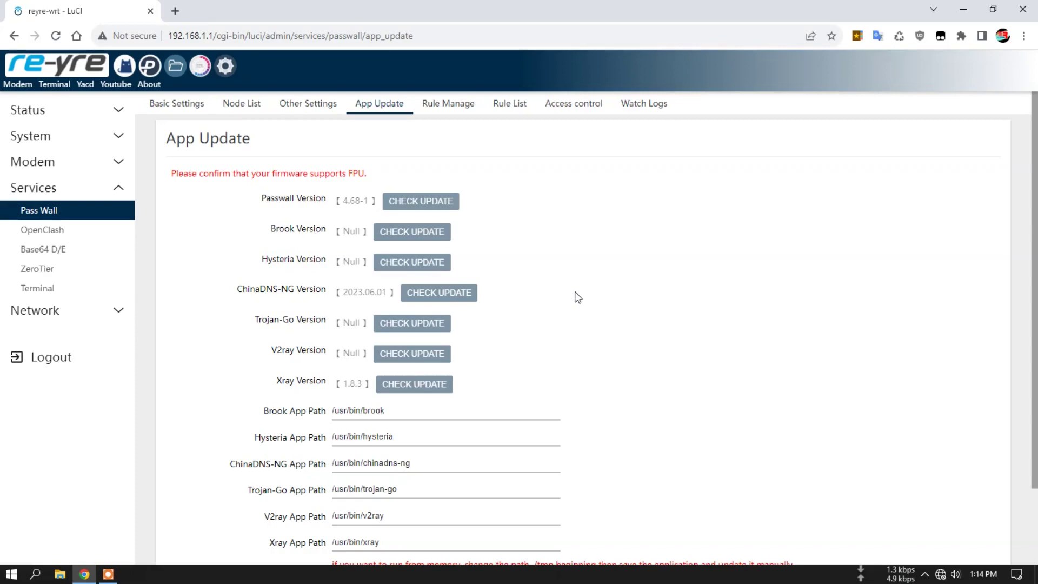
{"action": "left_click", "coordinate": [453, 106]}
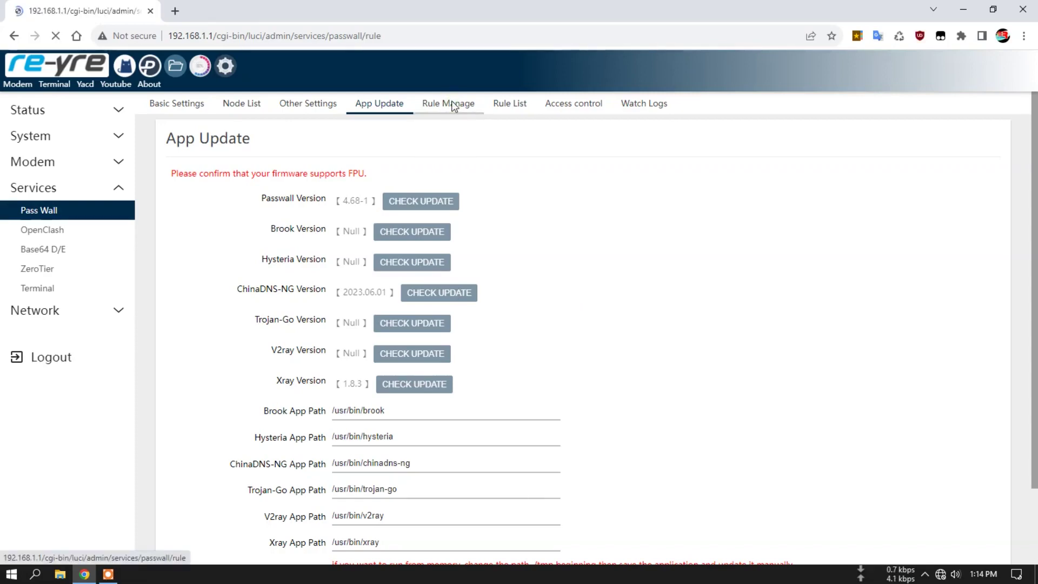
{"action": "scroll", "coordinate": [594, 259], "scroll_direction": "down", "scroll_amount": 3}
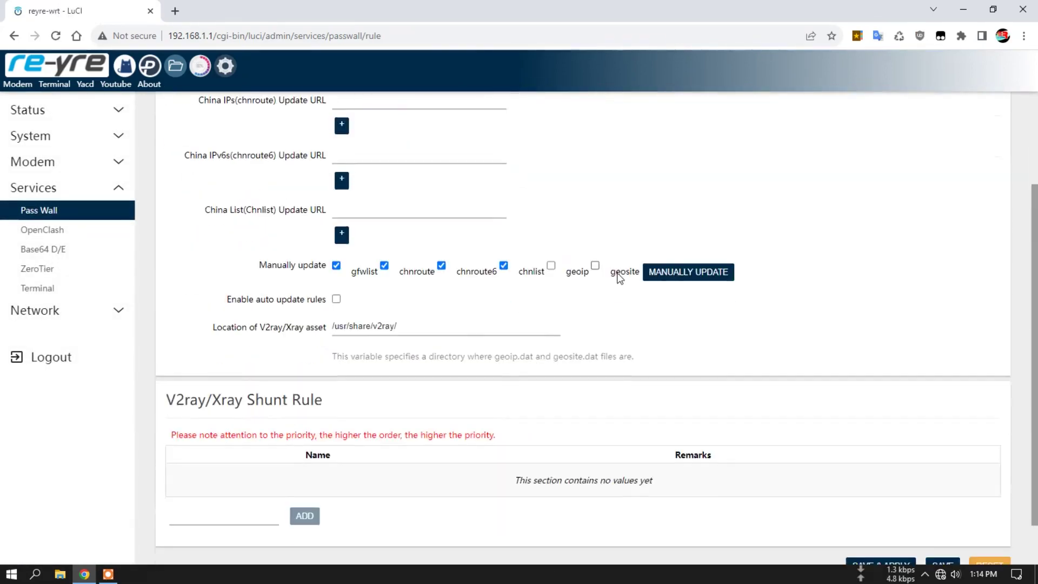
{"action": "scroll", "coordinate": [573, 216], "scroll_direction": "up", "scroll_amount": 3}
{"action": "left_click", "coordinate": [509, 104]}
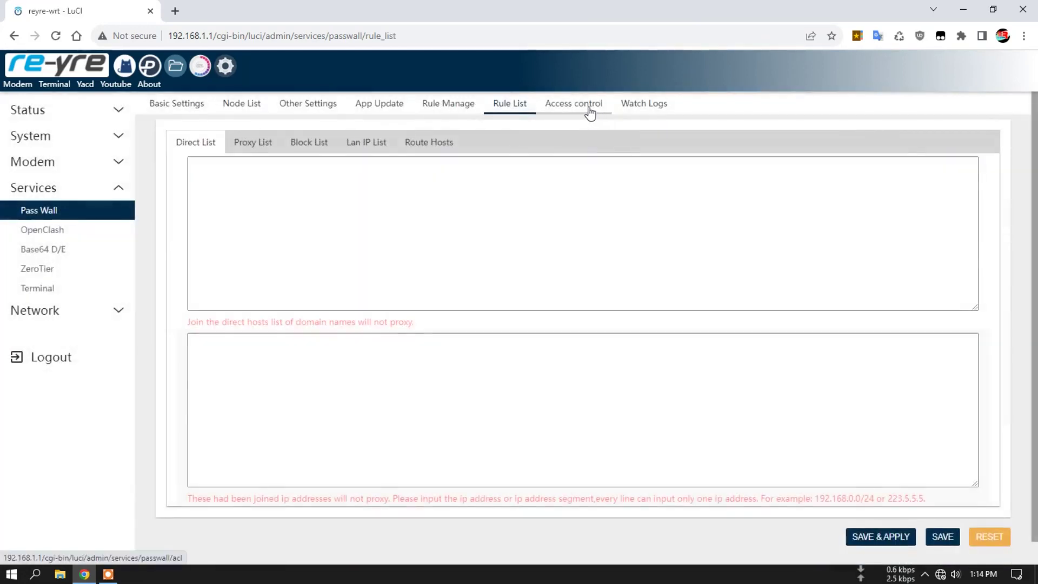
{"action": "left_click", "coordinate": [589, 107]}
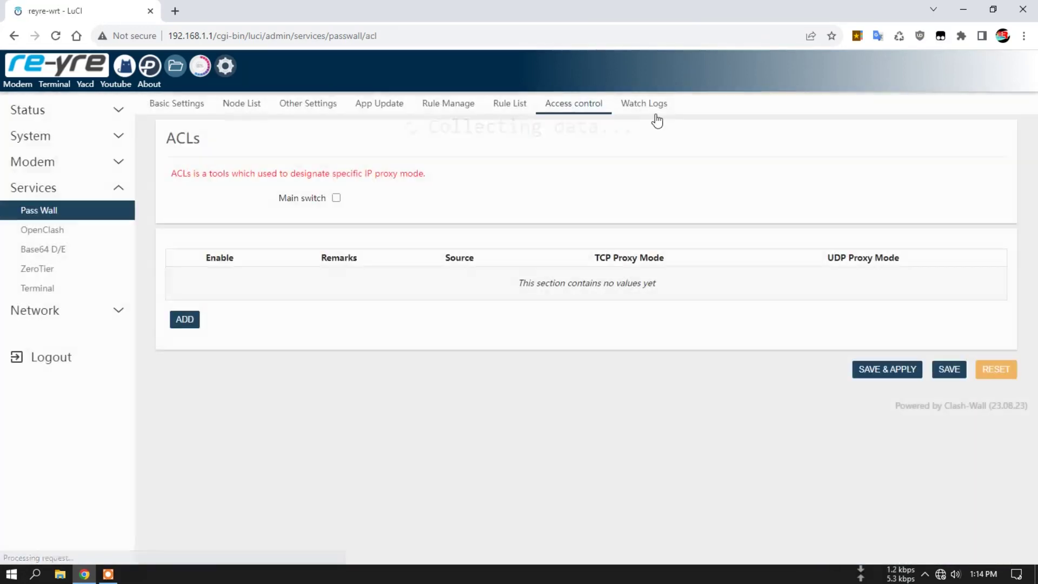
- Clear the Pass Wall service's logs
{"action": "left_click", "coordinate": [655, 109]}
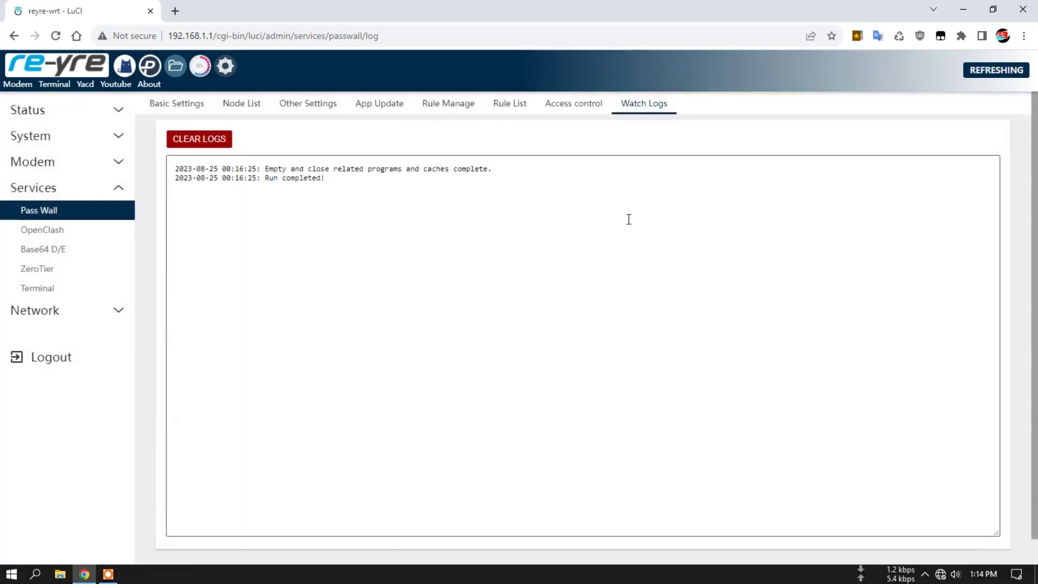
{"action": "left_click", "coordinate": [212, 142]}
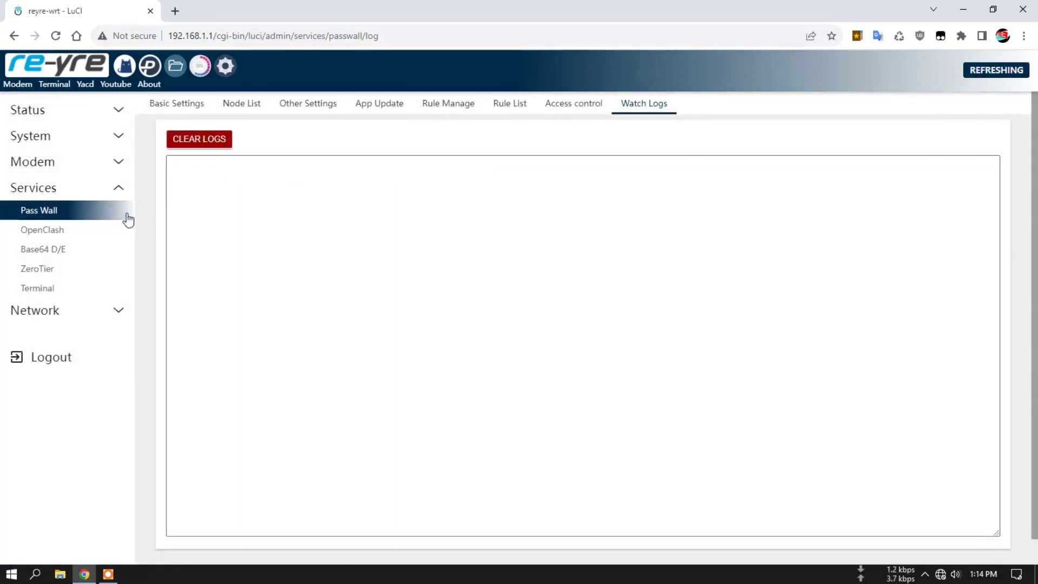
- Try OpenClash's Tcp Concurrent and Unified Delay overwrite options and its Meta Core plugin option, and clear them again
{"action": "left_click", "coordinate": [46, 231]}
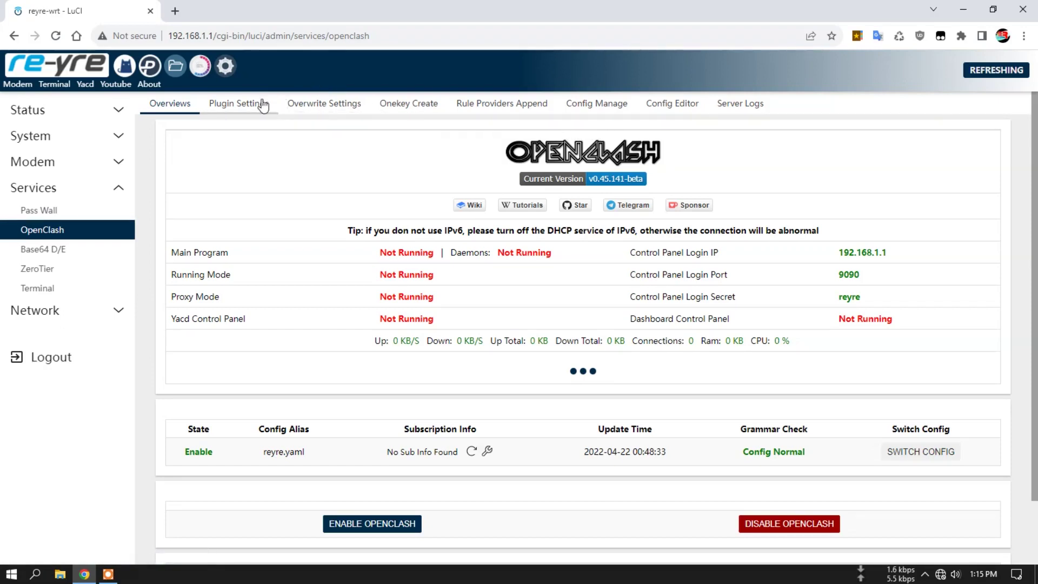
{"action": "left_click", "coordinate": [350, 106]}
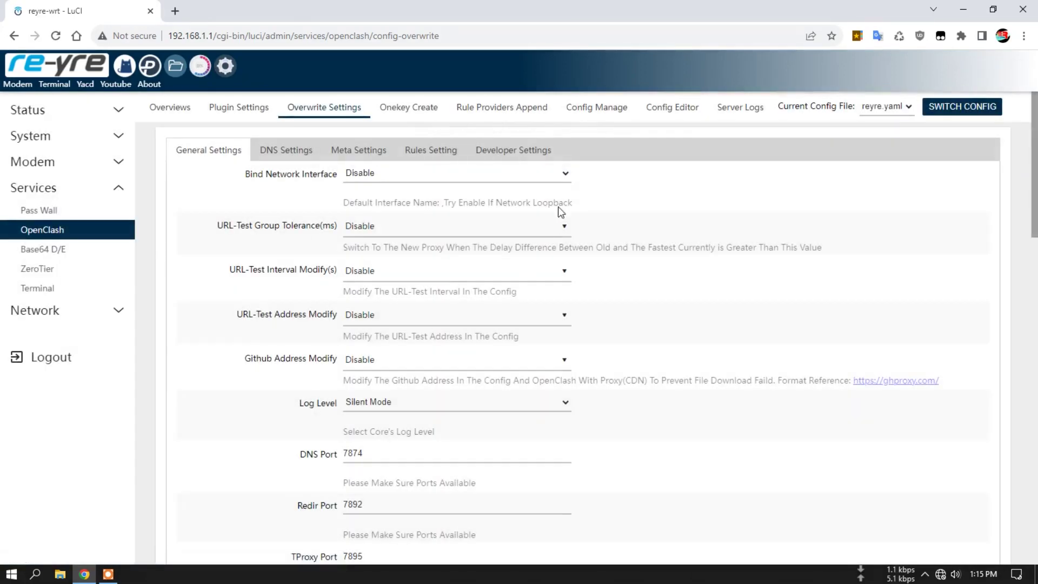
{"action": "left_click", "coordinate": [355, 150]}
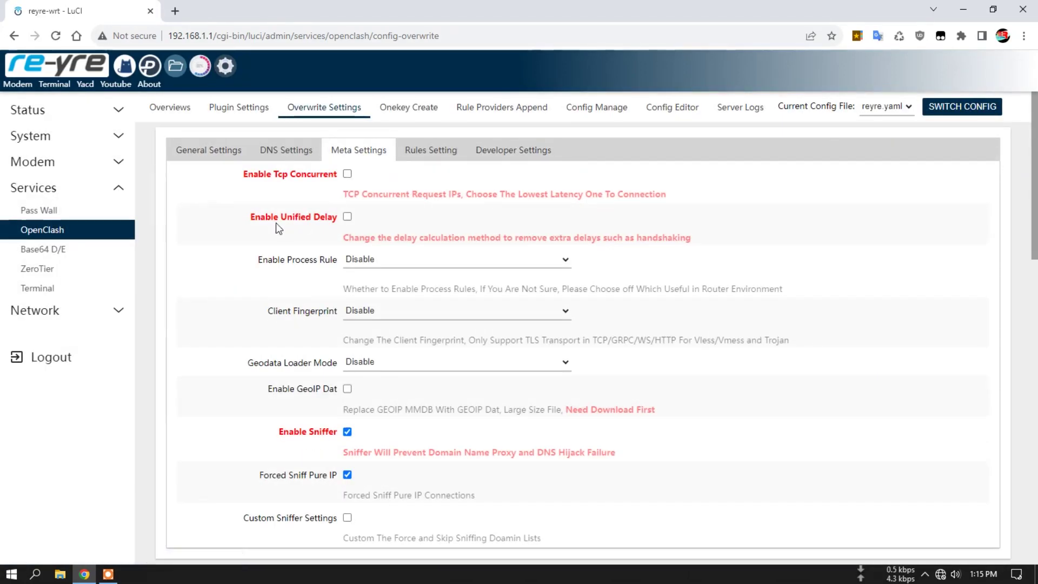
{"action": "left_click", "coordinate": [347, 218]}
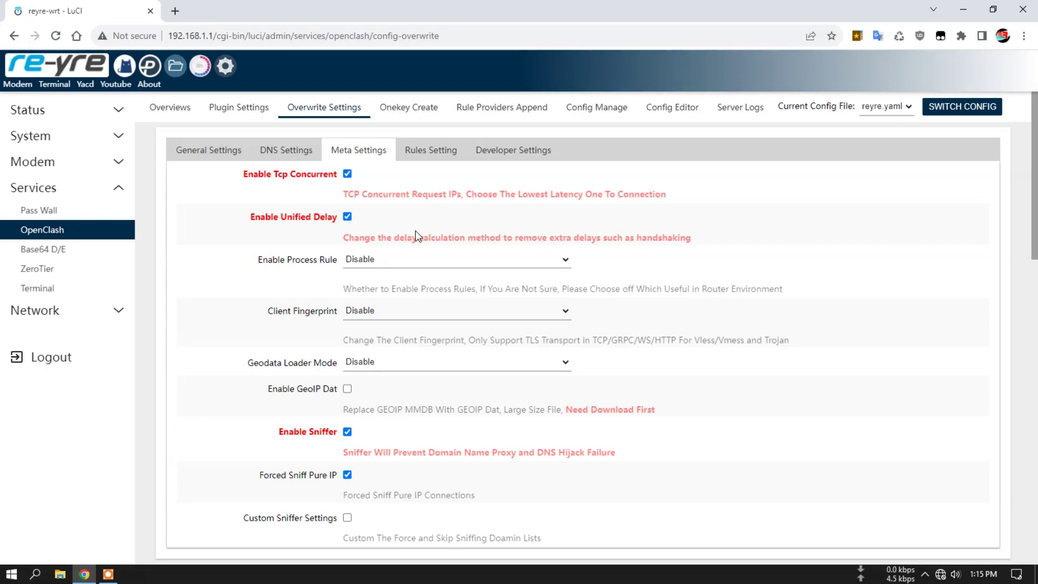
{"action": "left_click", "coordinate": [347, 174]}
{"action": "left_click", "coordinate": [347, 216]}
{"action": "left_click", "coordinate": [238, 111]}
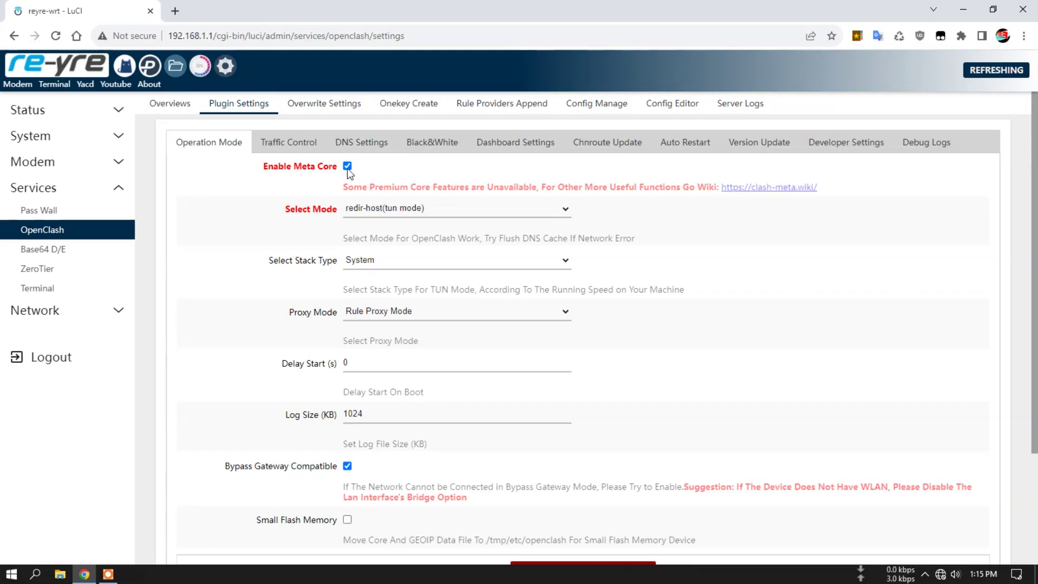
{"action": "left_click", "coordinate": [347, 165]}
- View the files in OpenClash's config editor and clean the OpenClash log in the server logs
{"action": "left_click", "coordinate": [663, 103]}
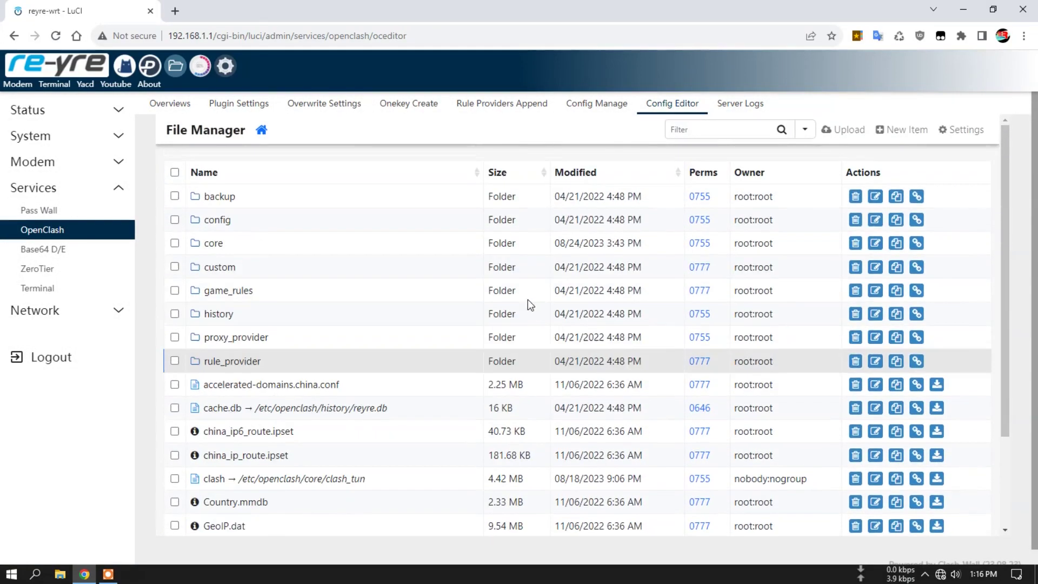
{"action": "left_click", "coordinate": [732, 99]}
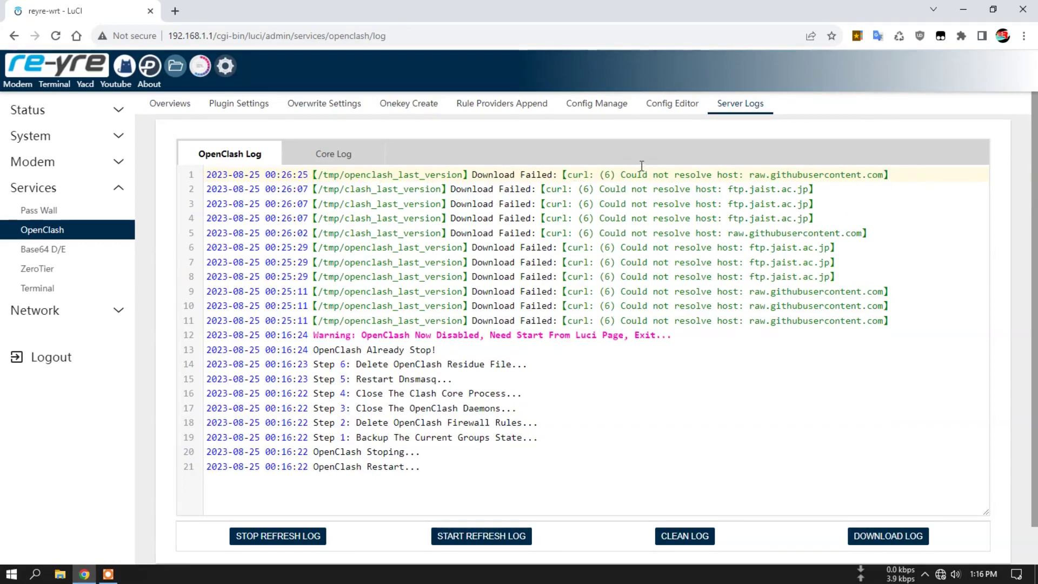
{"action": "left_click", "coordinate": [700, 537]}
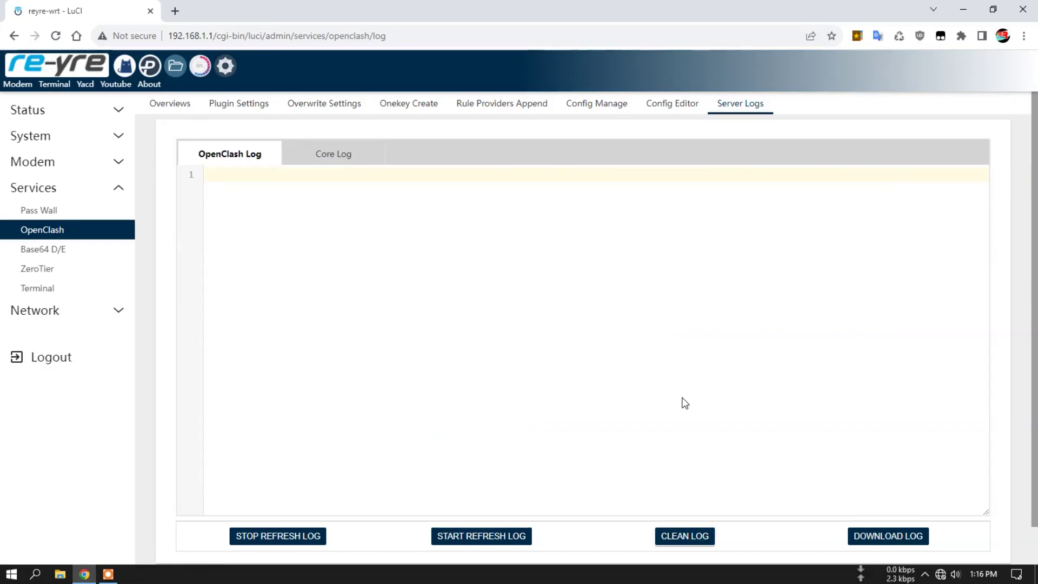
- View the Base64 decode/encode tool, ZeroTier's general and advanced options, and the Terminal service page
{"action": "left_click", "coordinate": [57, 257]}
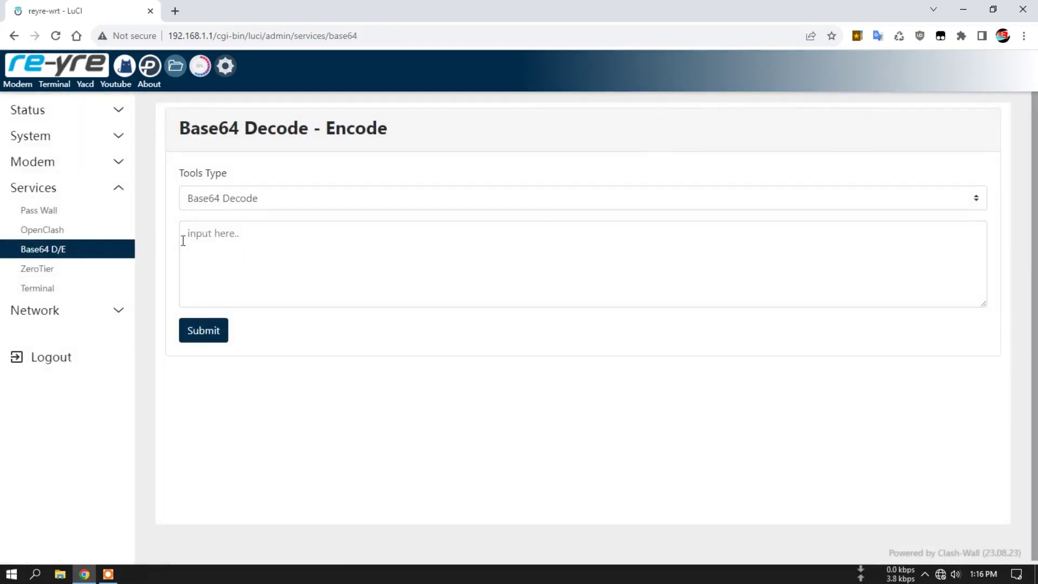
{"action": "left_click", "coordinate": [58, 272]}
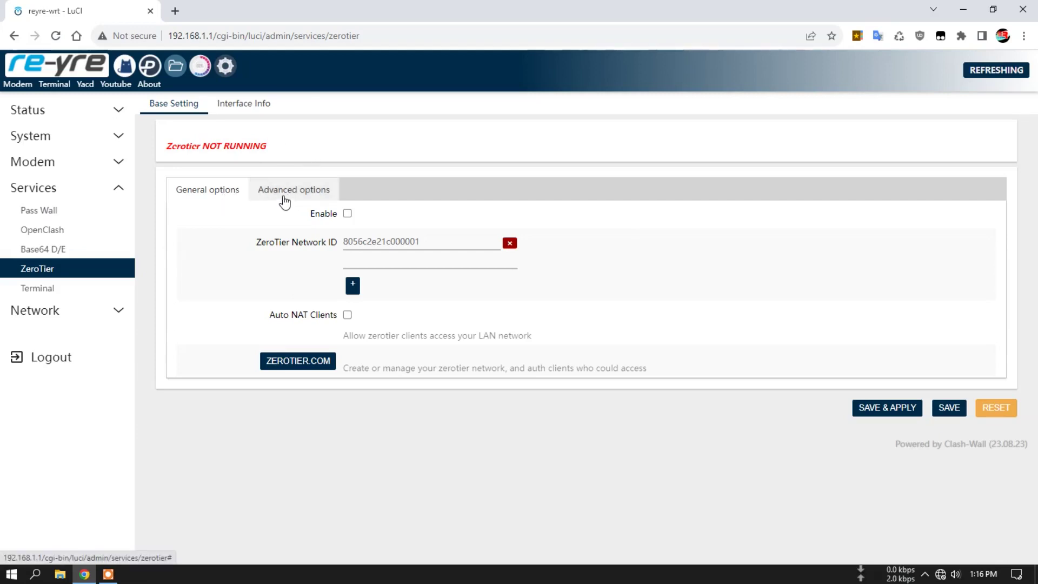
{"action": "left_click", "coordinate": [287, 196]}
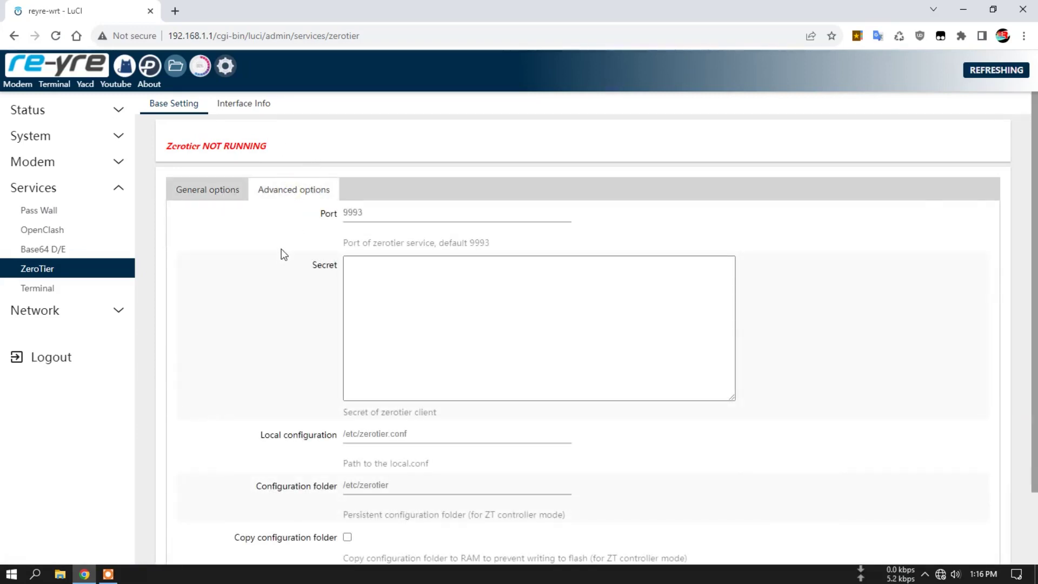
{"action": "scroll", "coordinate": [278, 246], "scroll_direction": "down", "scroll_amount": 1}
{"action": "left_click", "coordinate": [365, 215]}
{"action": "scroll", "coordinate": [230, 249], "scroll_direction": "down", "scroll_amount": 1}
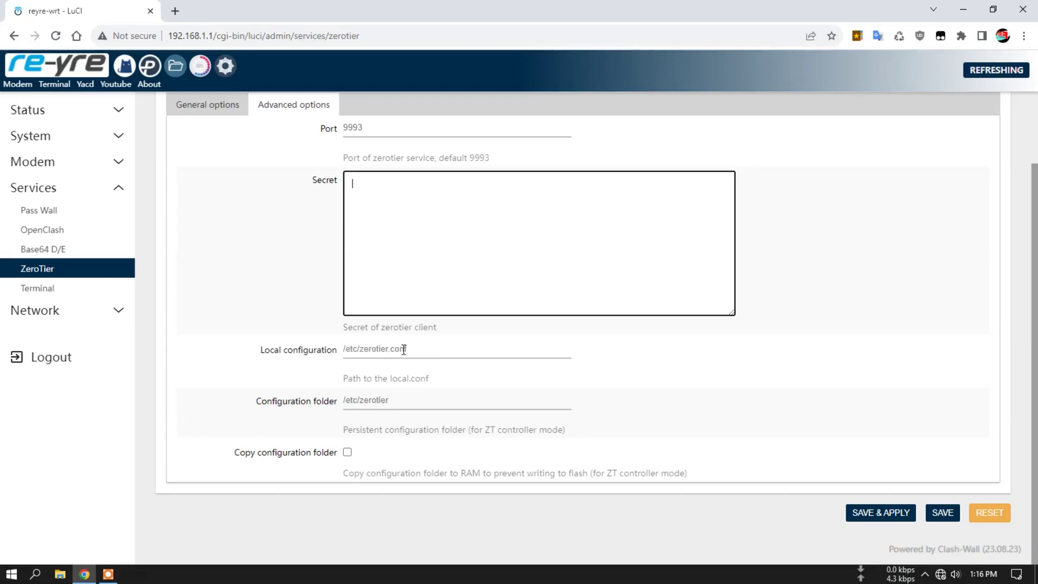
{"action": "left_click", "coordinate": [413, 400]}
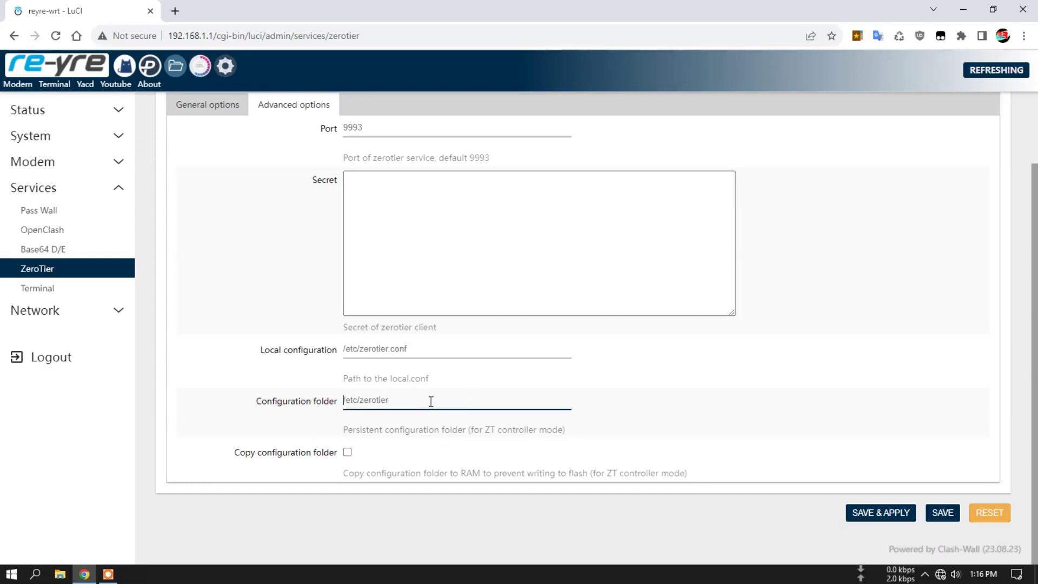
{"action": "left_click", "coordinate": [64, 289]}
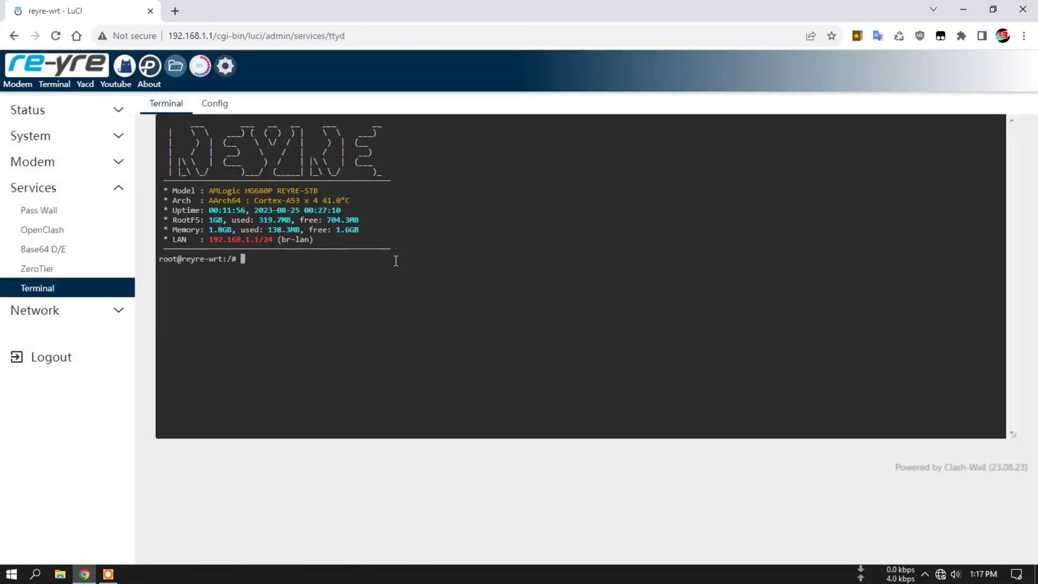
- Create a network interface named tethering1 with the Intel XMM Cellular protocol
{"action": "left_click", "coordinate": [78, 309]}
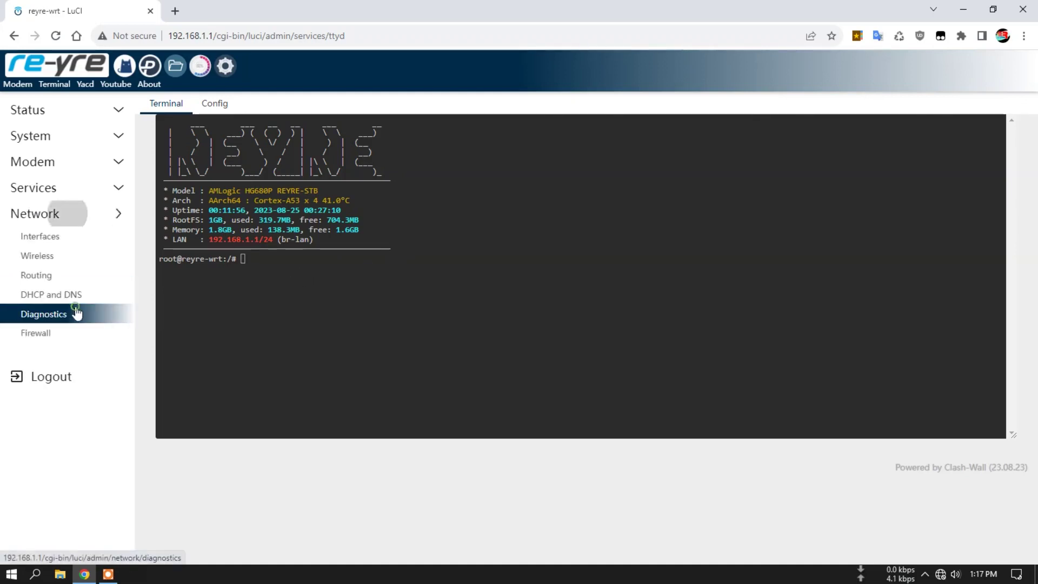
{"action": "left_click", "coordinate": [62, 242]}
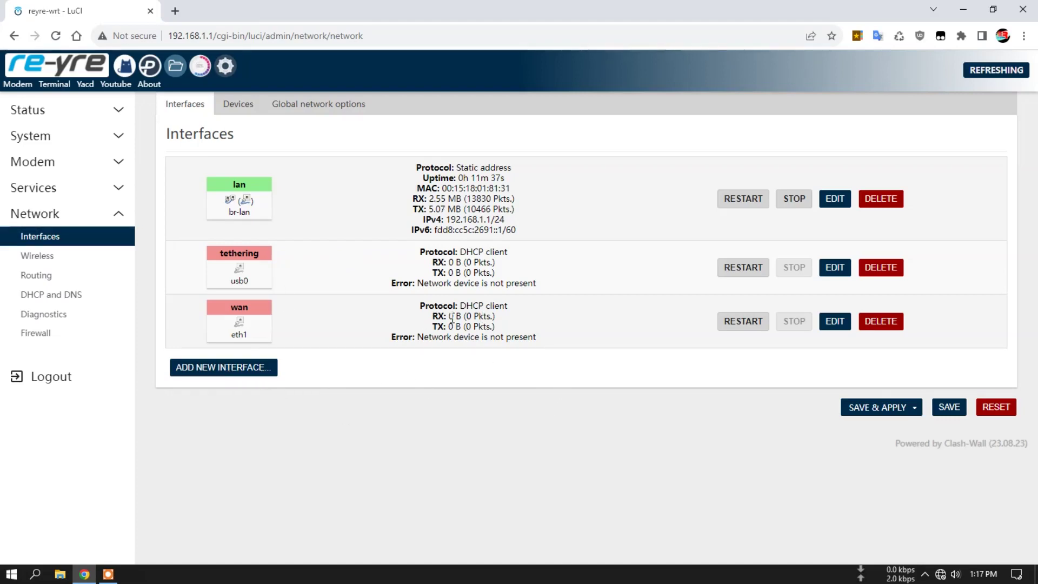
{"action": "left_click", "coordinate": [267, 367]}
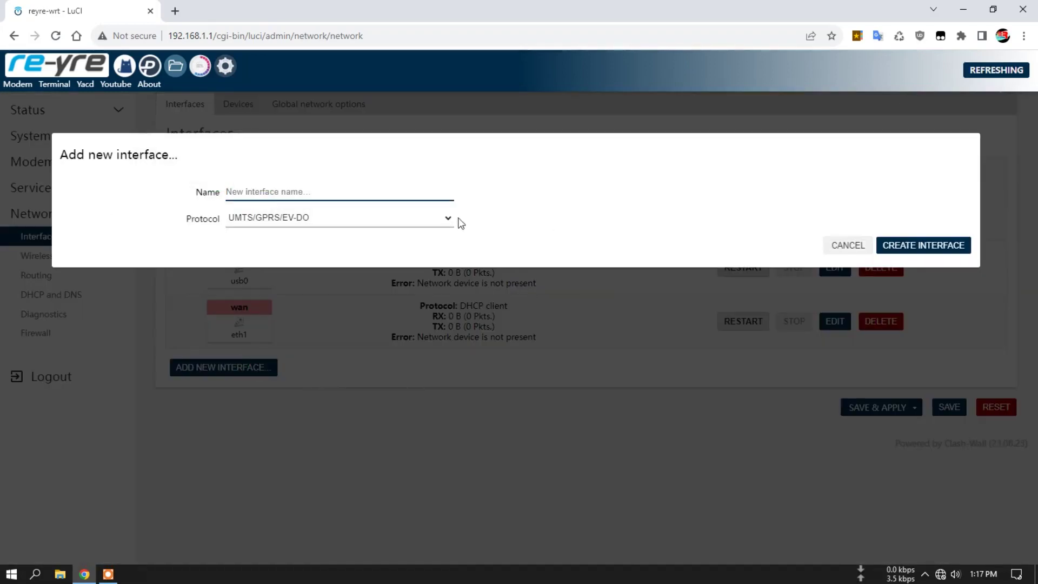
{"action": "left_click", "coordinate": [440, 222]}
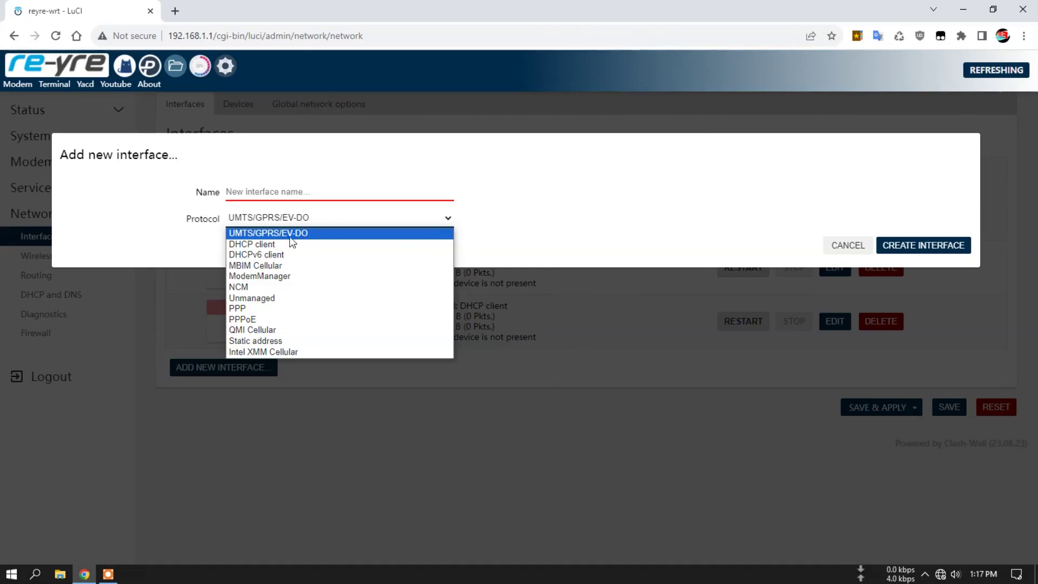
{"action": "left_click", "coordinate": [262, 352]}
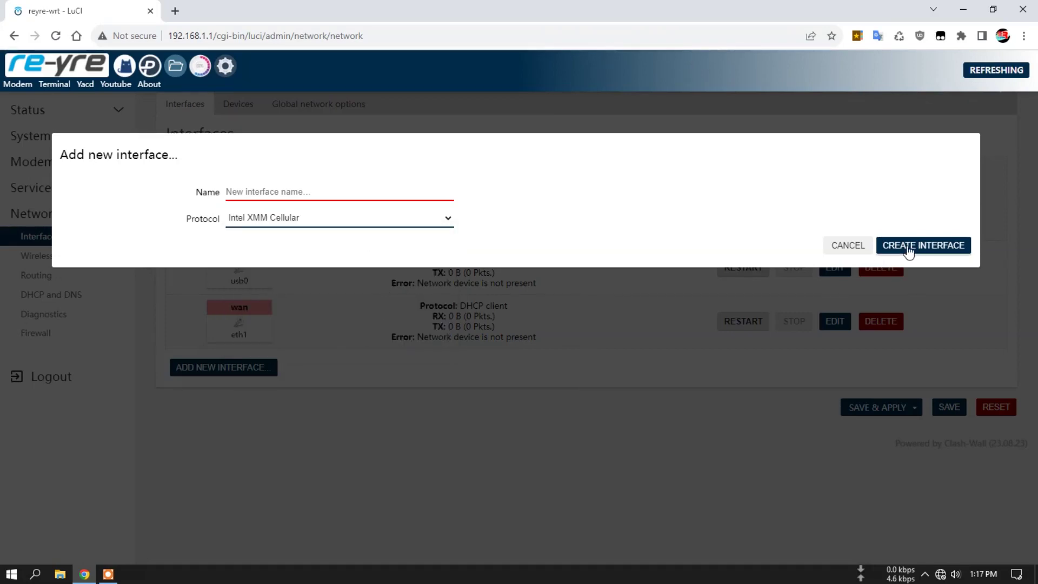
{"action": "left_click", "coordinate": [378, 192]}
{"action": "left_click", "coordinate": [336, 219]}
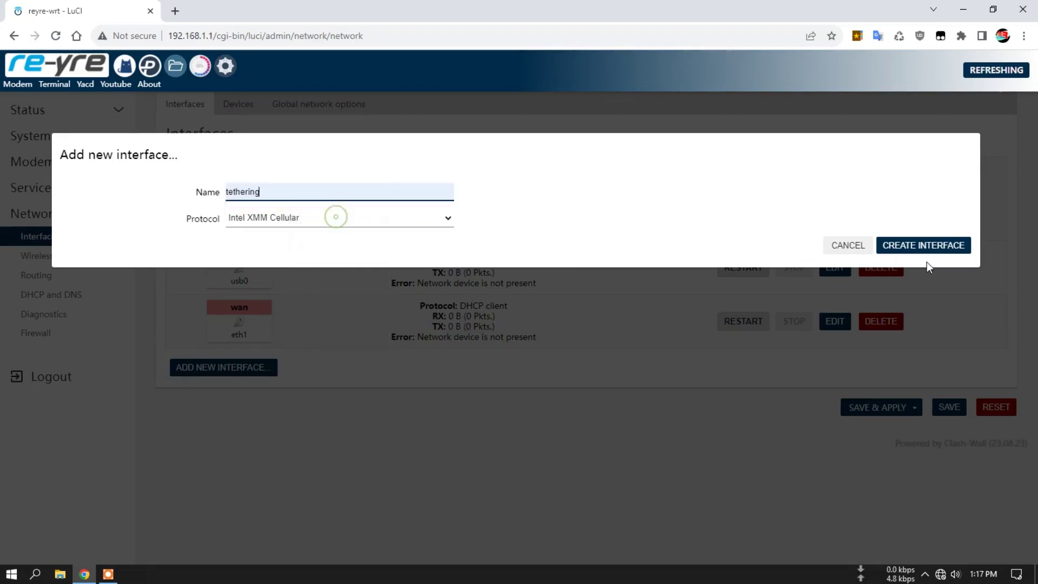
{"action": "left_click", "coordinate": [373, 194]}
{"action": "left_click", "coordinate": [385, 249]}
{"action": "left_click", "coordinate": [908, 246]}
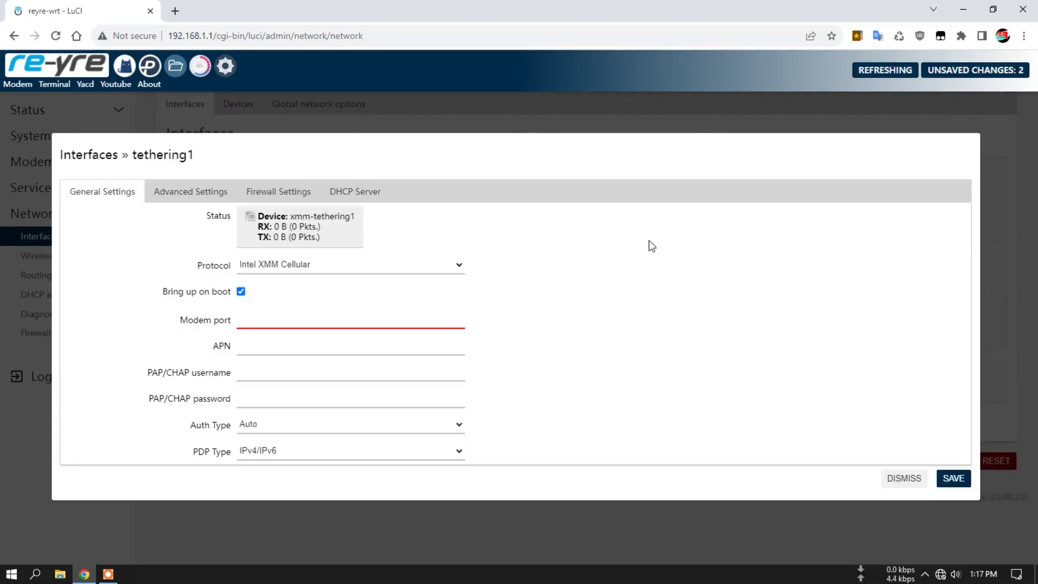
- Review the APN, Auth Type and PDP Type fields in tethering1's general settings, and dismiss the settings without saving
{"action": "left_click", "coordinate": [304, 350]}
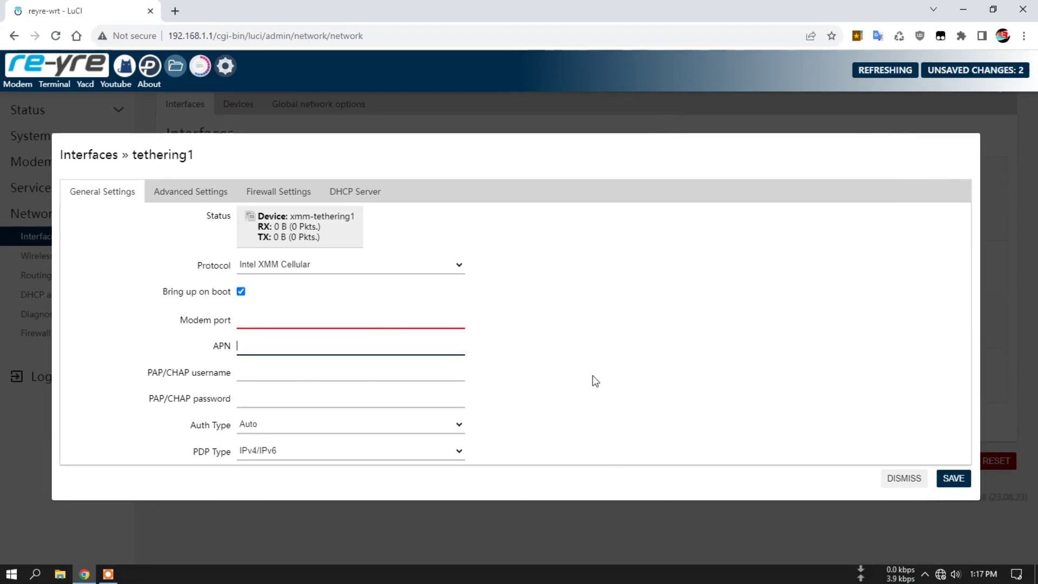
{"action": "left_click", "coordinate": [271, 425]}
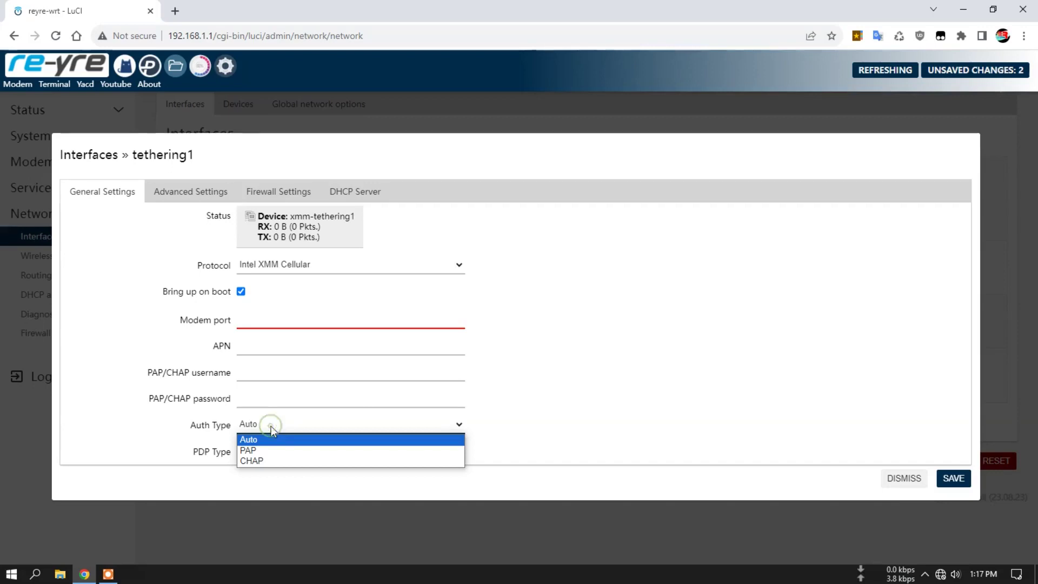
{"action": "left_click", "coordinate": [576, 432]}
{"action": "left_click", "coordinate": [420, 451]}
{"action": "left_click", "coordinate": [599, 427]}
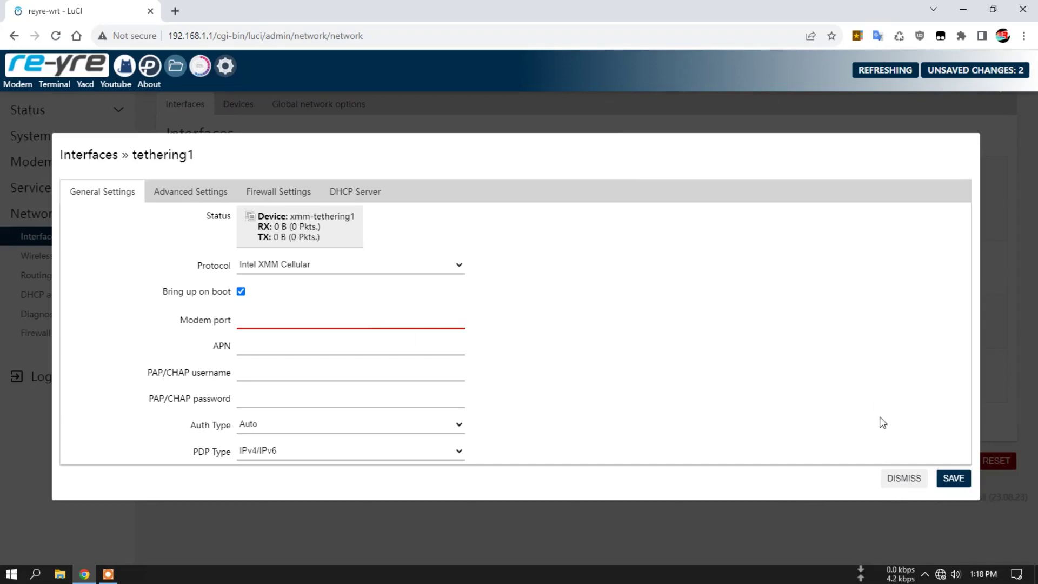
{"action": "left_click", "coordinate": [914, 470]}
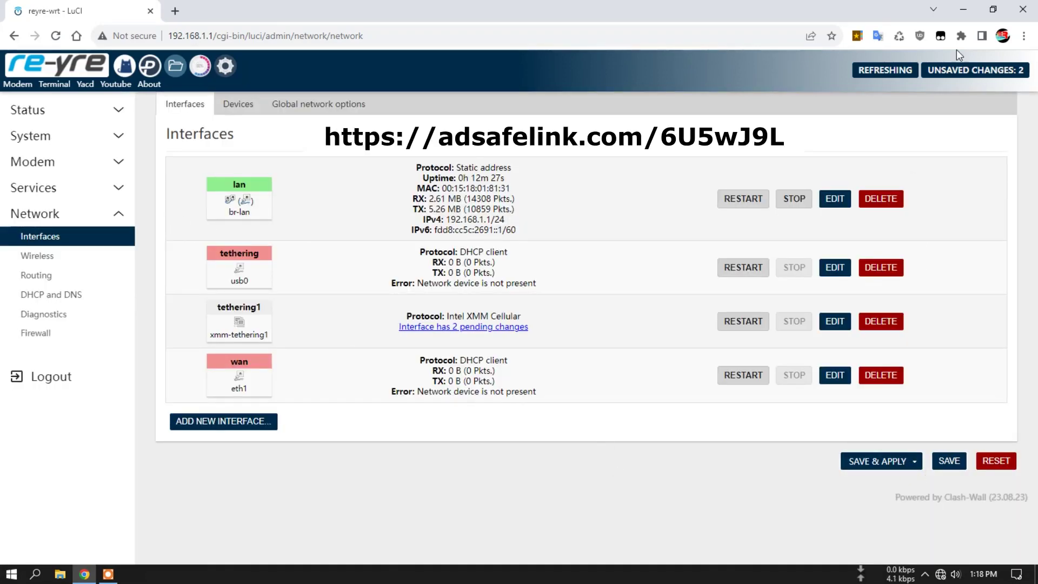
- Revert the unsaved changes for the tethering1 interface
{"action": "left_click", "coordinate": [956, 73]}
{"action": "left_click", "coordinate": [668, 319]}
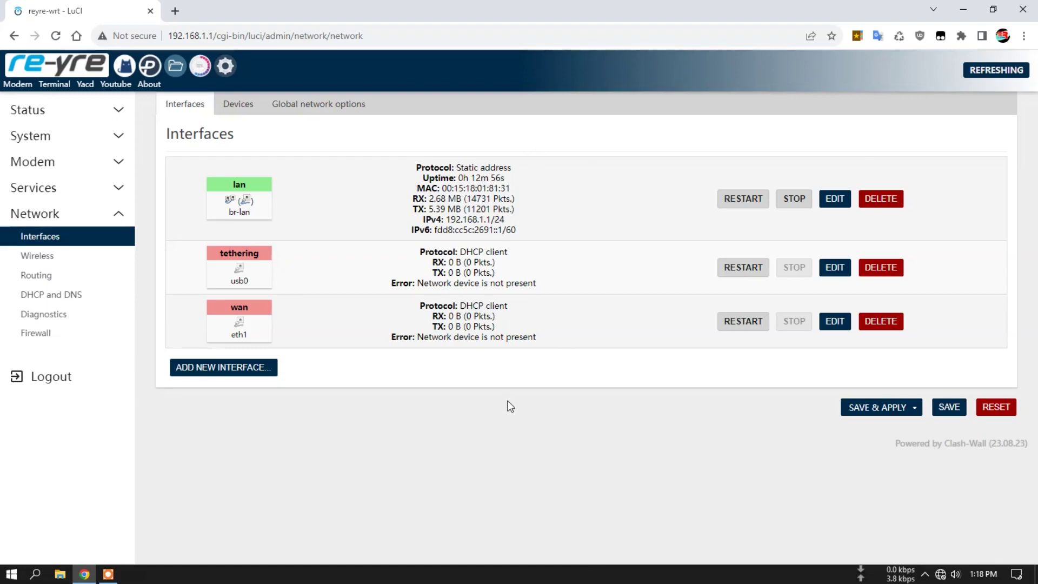
- View the router's wireless overview and the Wi-Fi networks available to Windows
{"action": "left_click", "coordinate": [75, 254]}
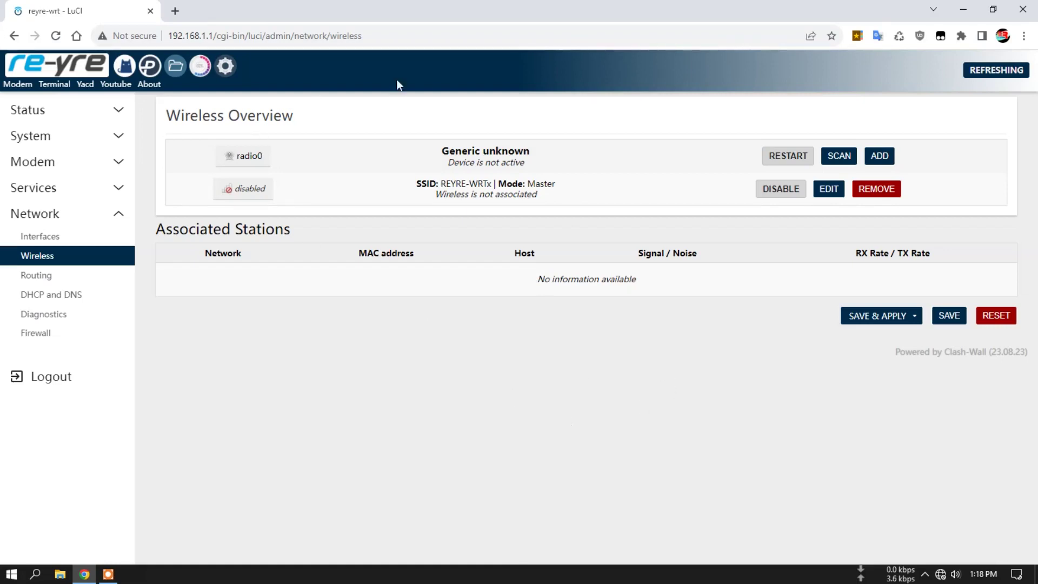
{"action": "left_click", "coordinate": [941, 574]}
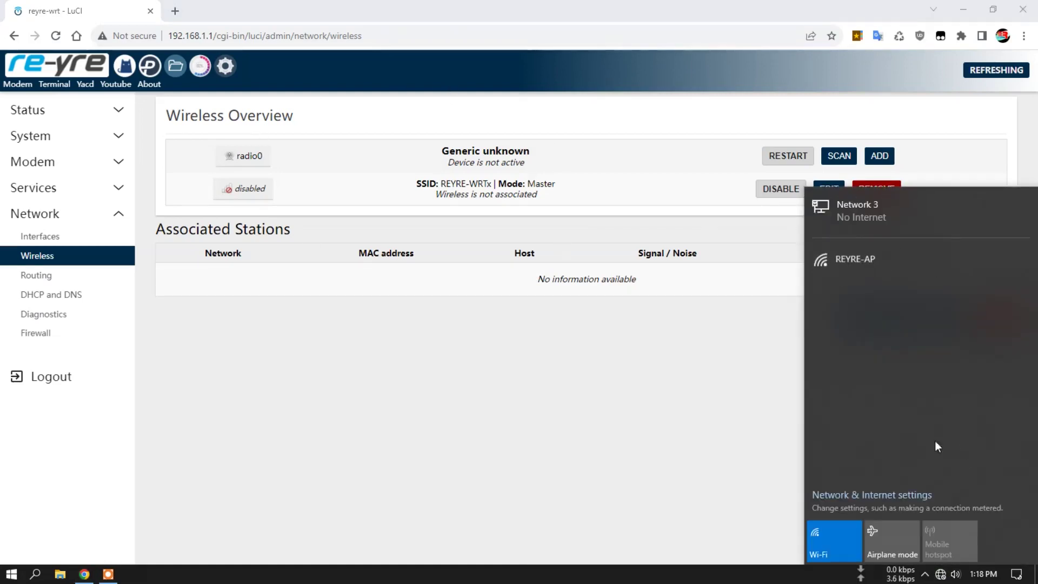
- Set the REYRE-WRTx wireless network's maximum transmit power to 20 dBm (100 mW) and save the settings
{"action": "left_click", "coordinate": [512, 341]}
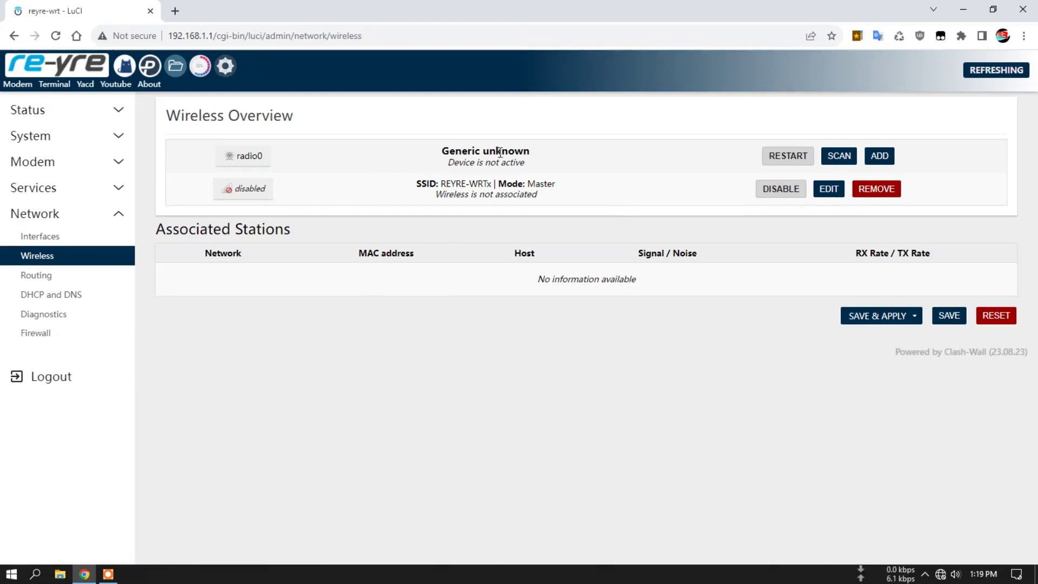
{"action": "left_click", "coordinate": [837, 191]}
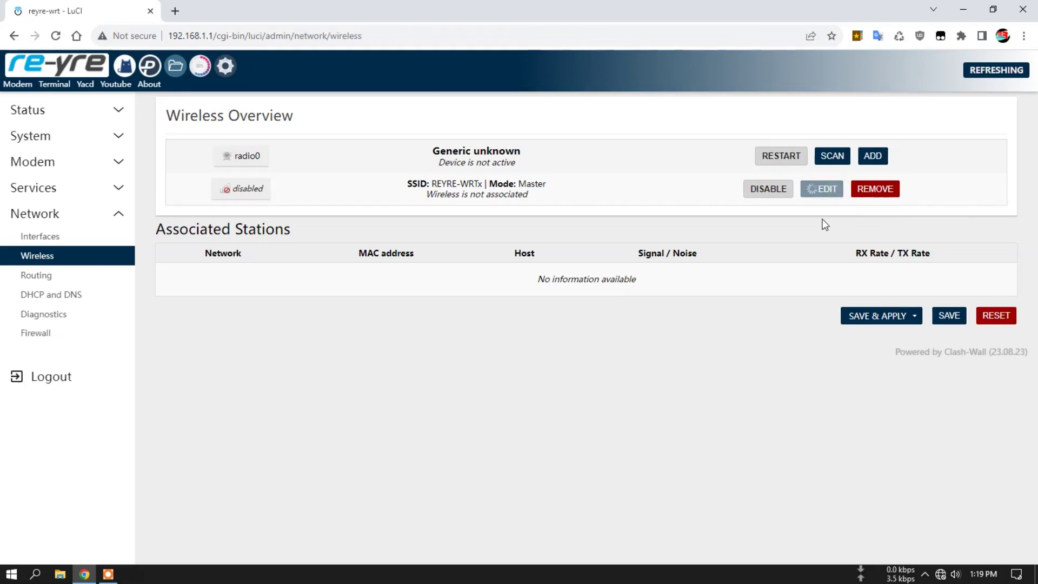
{"action": "scroll", "coordinate": [658, 278], "scroll_direction": "down", "scroll_amount": 4}
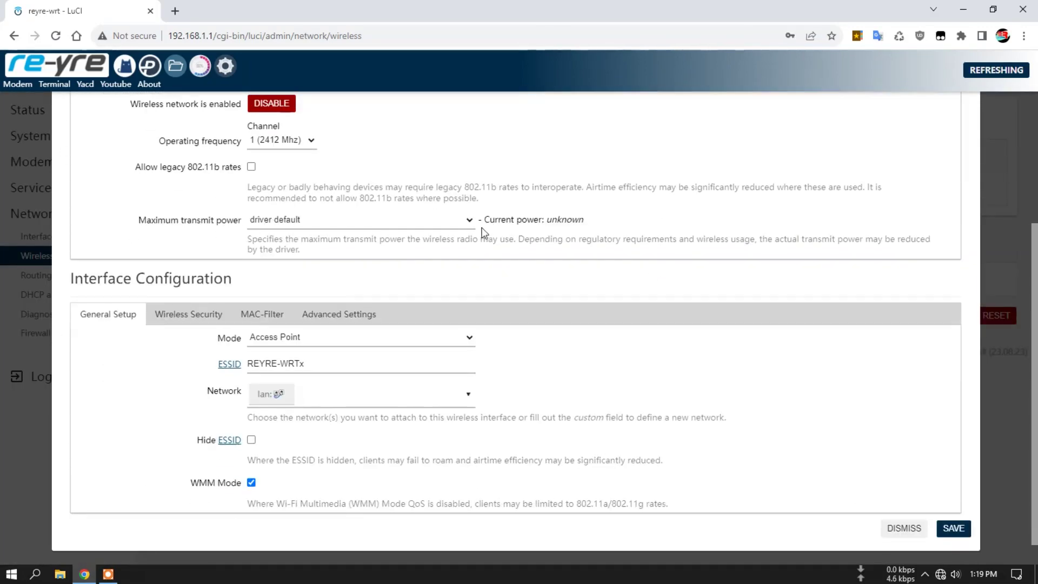
{"action": "left_click", "coordinate": [468, 221]}
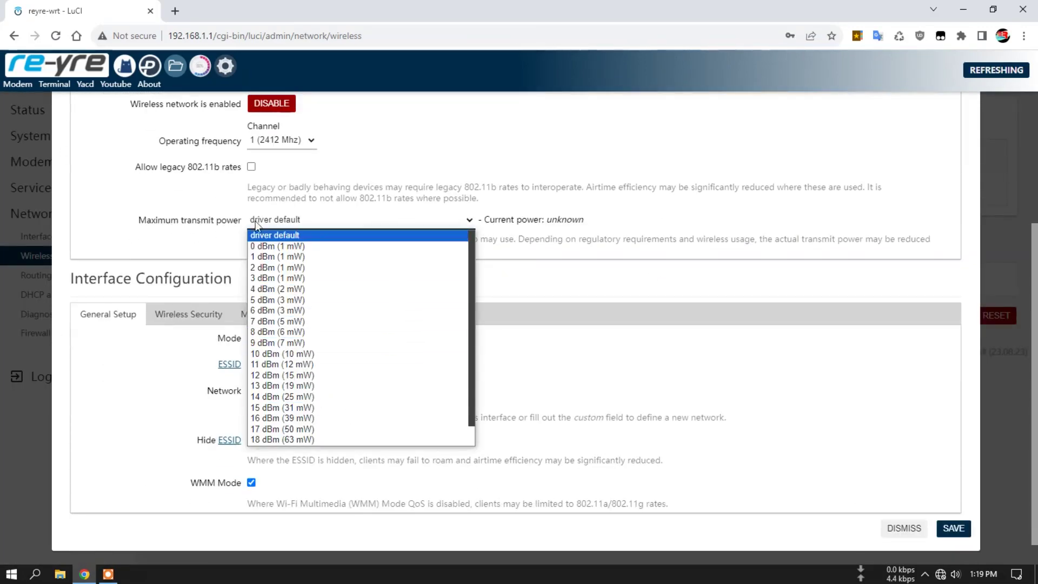
{"action": "scroll", "coordinate": [362, 430], "scroll_direction": "down", "scroll_amount": 1}
{"action": "left_click", "coordinate": [309, 437]}
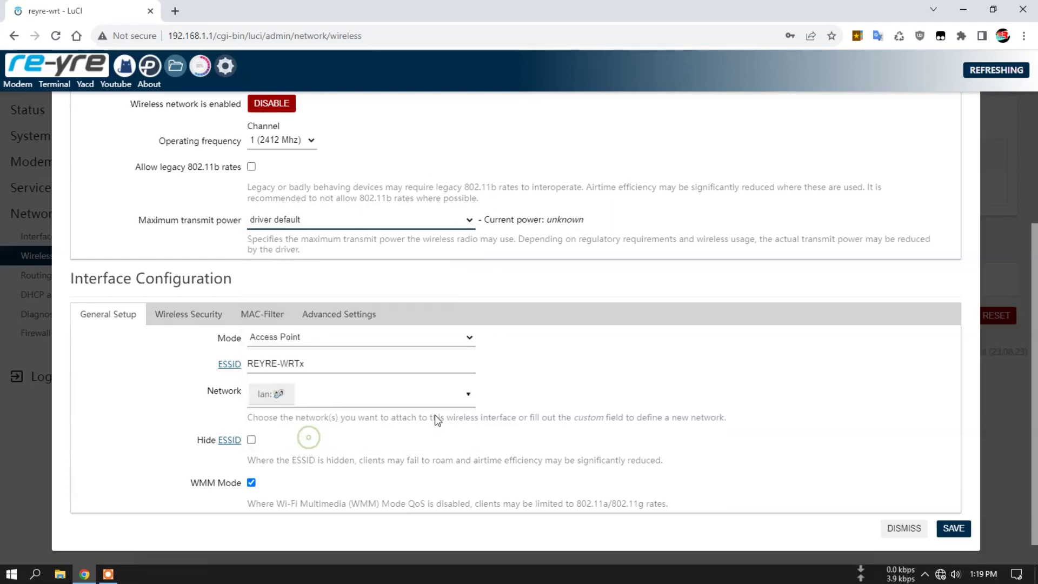
{"action": "left_click", "coordinate": [459, 224]}
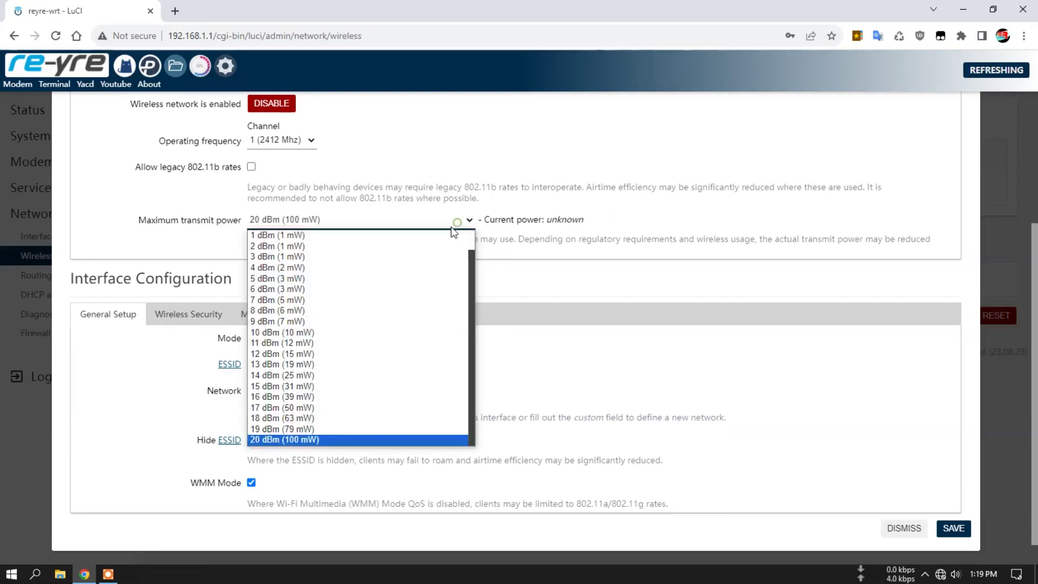
{"action": "left_click", "coordinate": [436, 437]}
{"action": "scroll", "coordinate": [810, 433], "scroll_direction": "down", "scroll_amount": 1}
{"action": "left_click", "coordinate": [952, 500]}
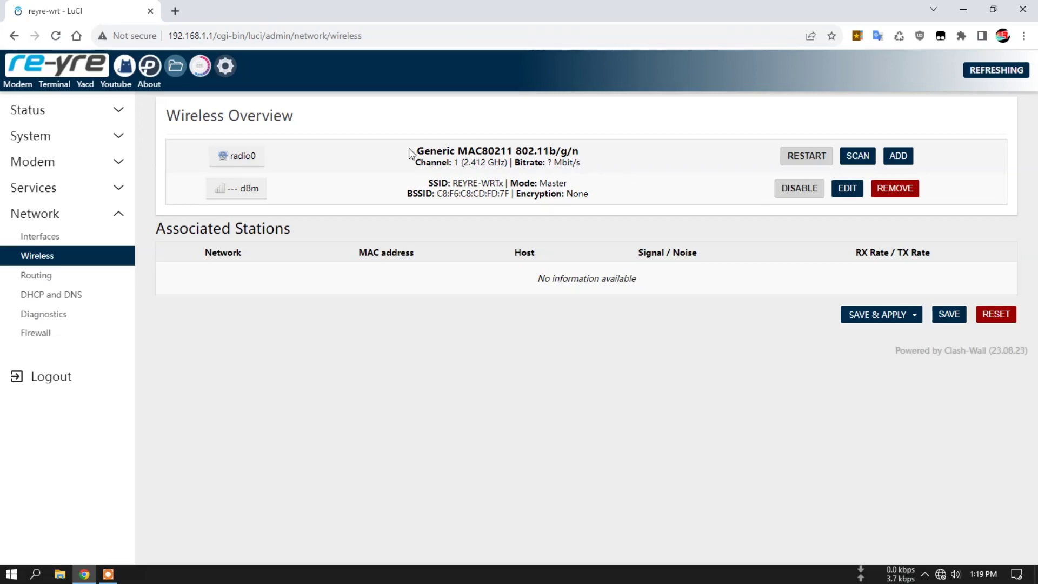
- Try the N operating mode for the REYRE-WRTx wireless network, and dismiss the settings without saving
{"action": "left_click", "coordinate": [848, 199]}
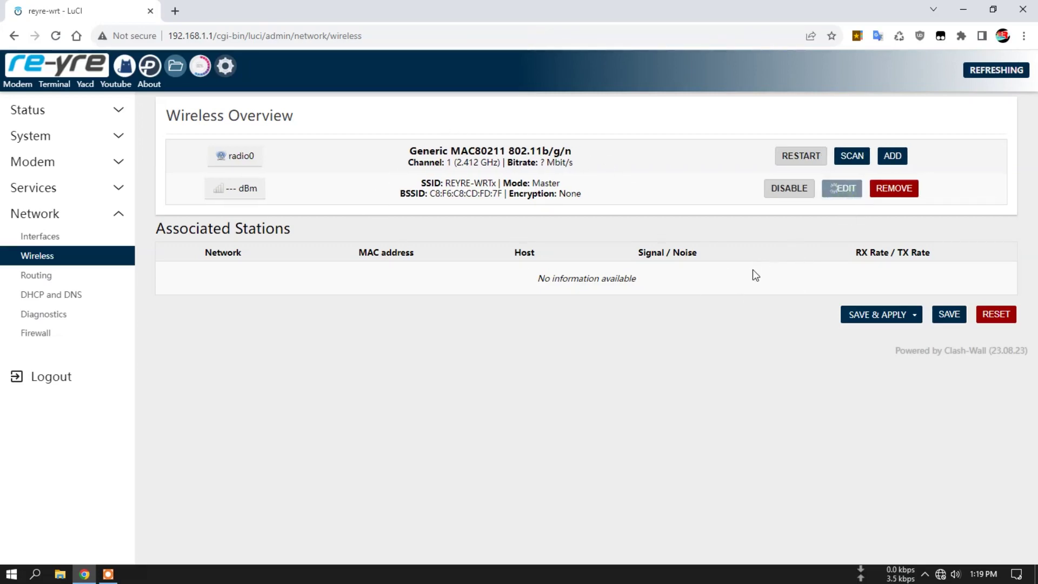
{"action": "scroll", "coordinate": [649, 333], "scroll_direction": "down", "scroll_amount": 4}
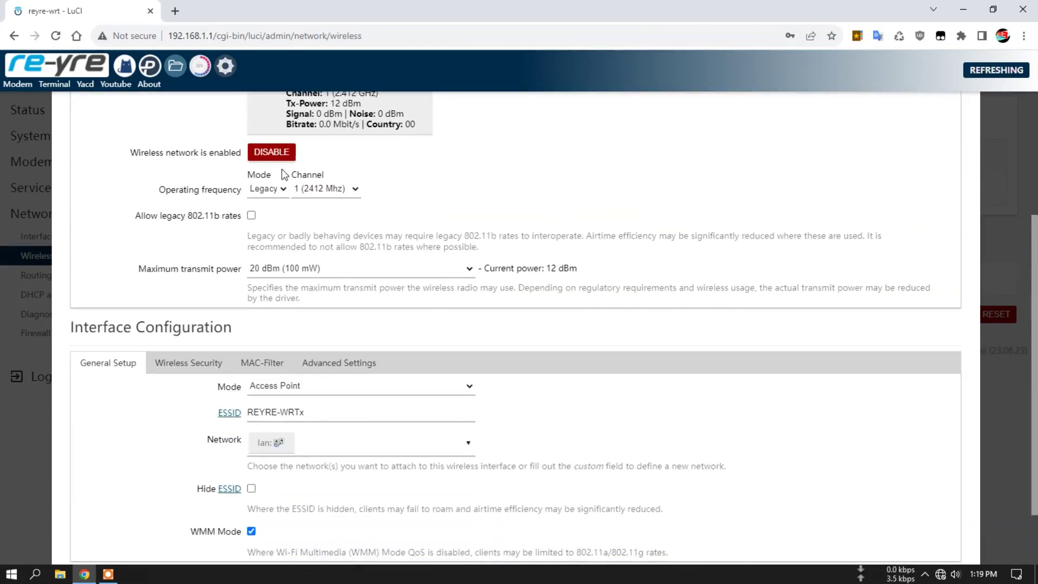
{"action": "left_click", "coordinate": [273, 215]}
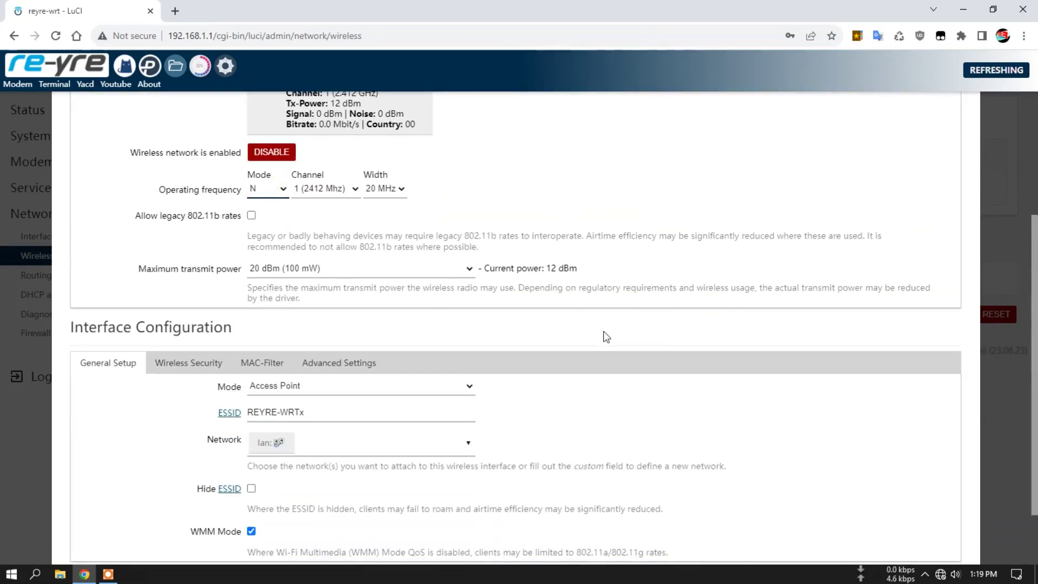
{"action": "scroll", "coordinate": [768, 403], "scroll_direction": "down", "scroll_amount": 2}
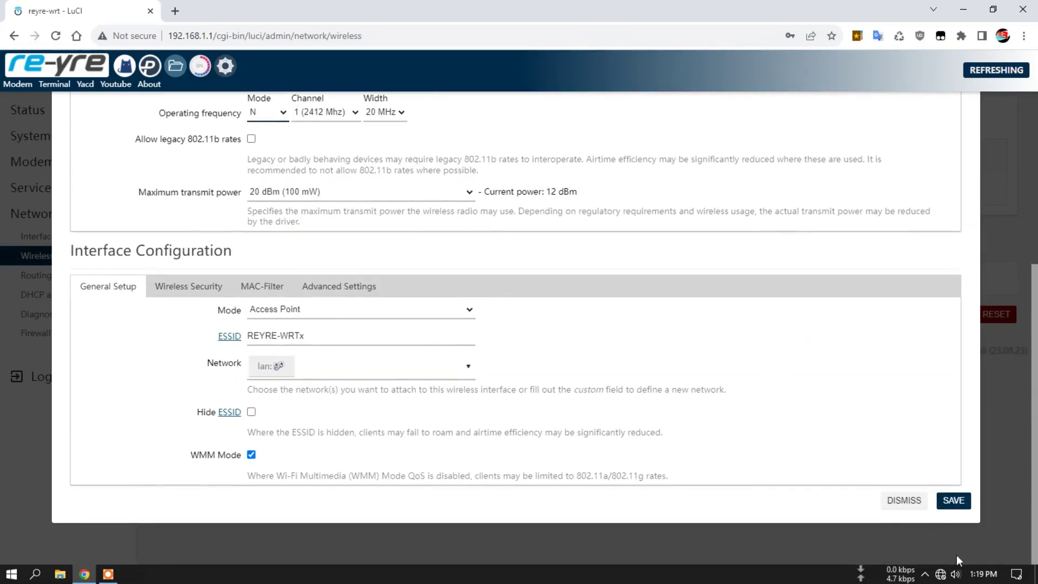
{"action": "left_click", "coordinate": [900, 503]}
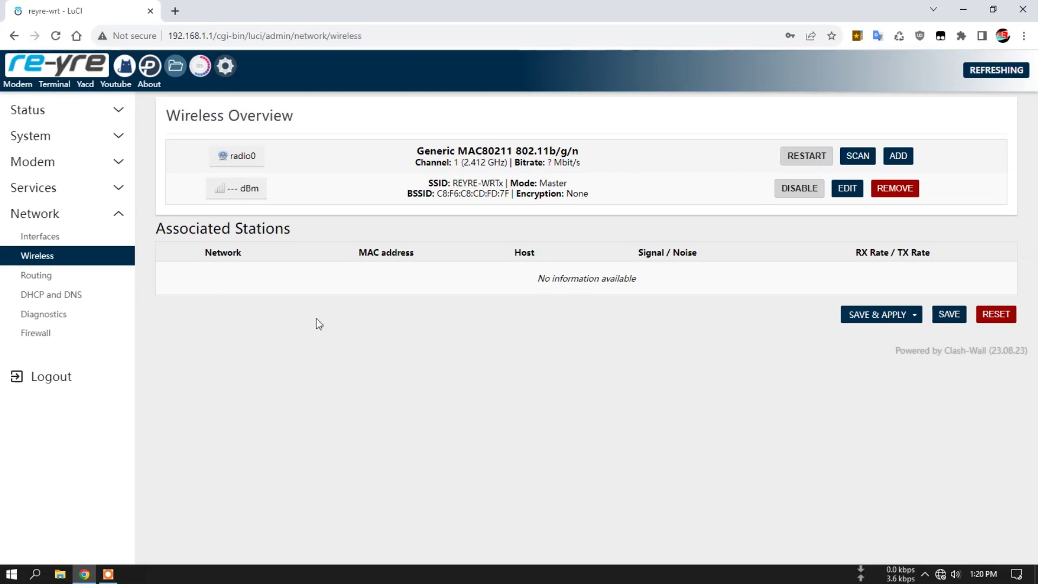
- Review the router's static routes and IPv6 rules in the routing configuration
{"action": "left_click", "coordinate": [44, 278]}
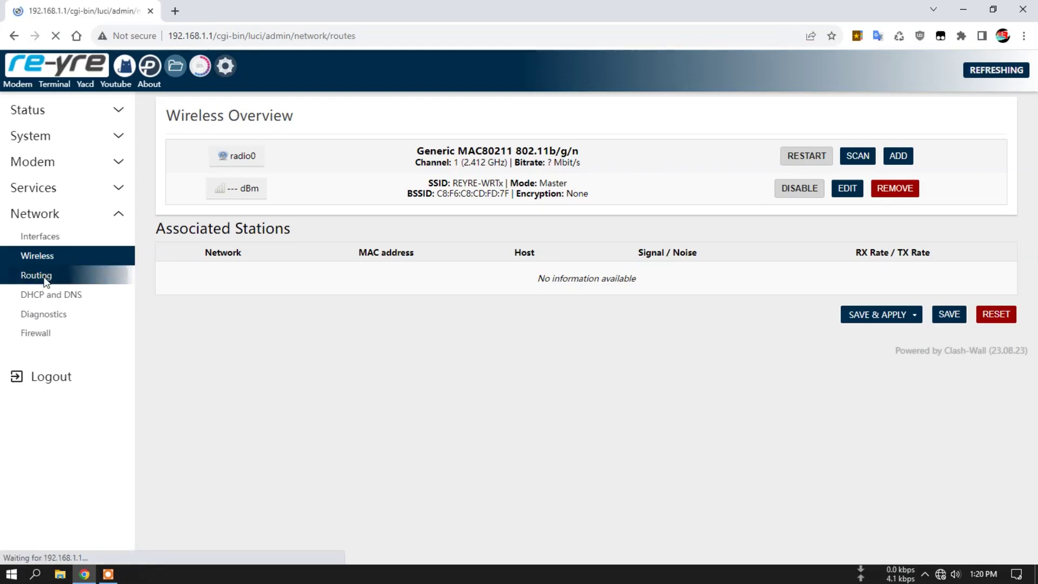
{"action": "left_click", "coordinate": [316, 107]}
{"action": "left_click", "coordinate": [422, 105]}
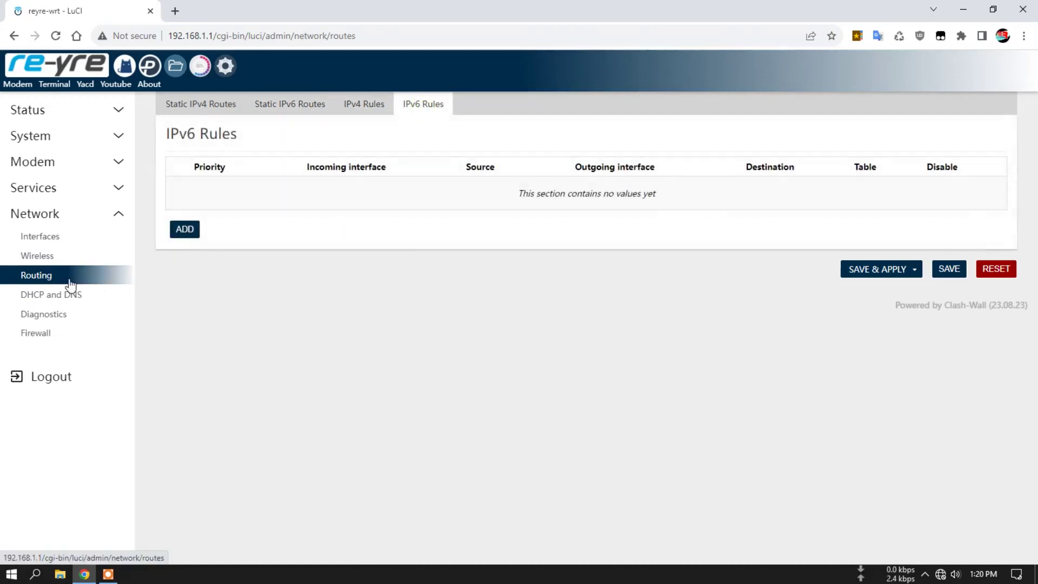
- Look through the general settings for DHCP and DNS, from DNS forwardings to the excluded interfaces
{"action": "left_click", "coordinate": [44, 294]}
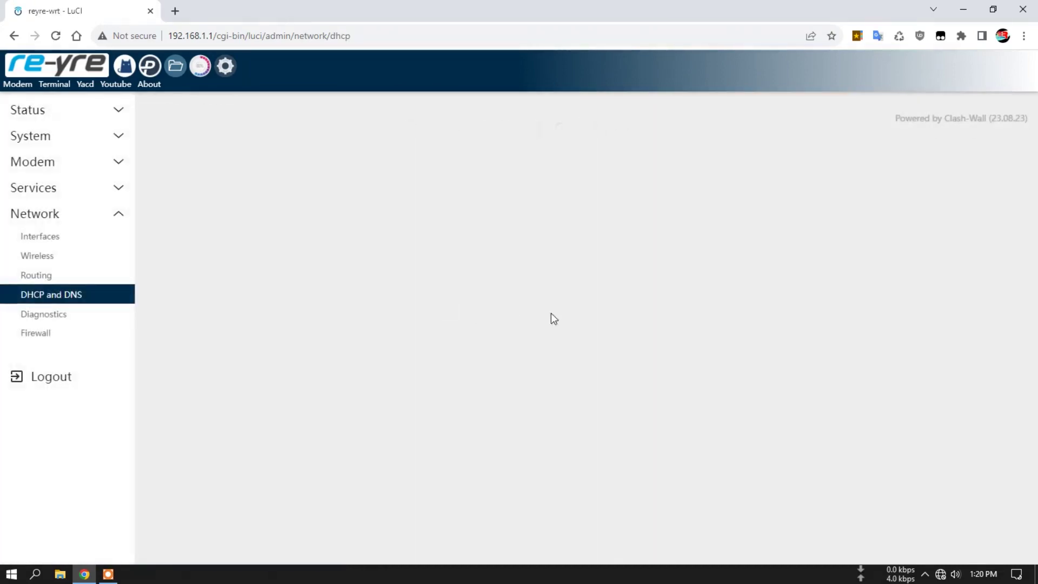
{"action": "scroll", "coordinate": [724, 392], "scroll_direction": "down", "scroll_amount": 10}
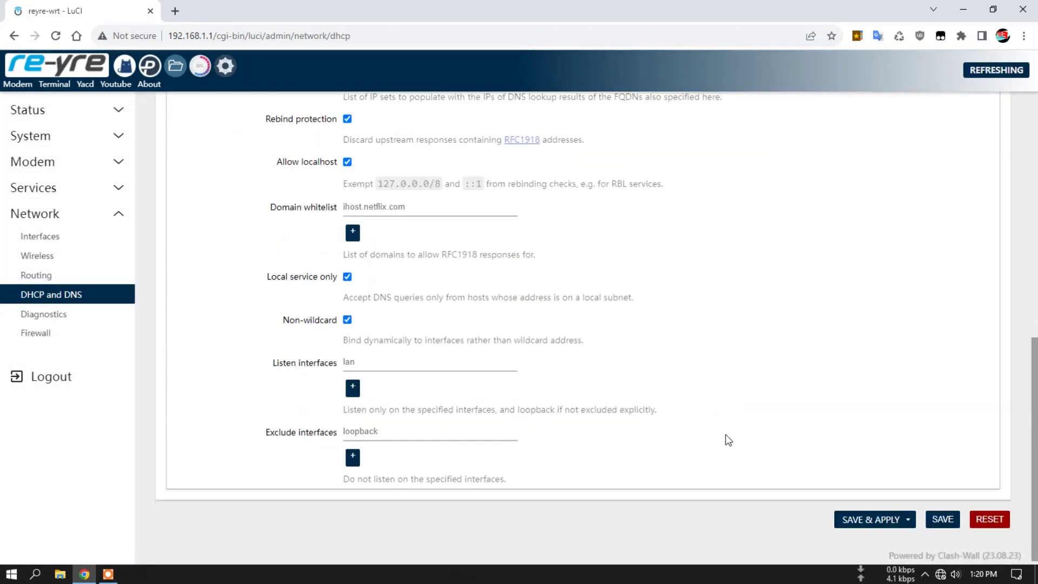
{"action": "scroll", "coordinate": [730, 439], "scroll_direction": "up", "scroll_amount": 10}
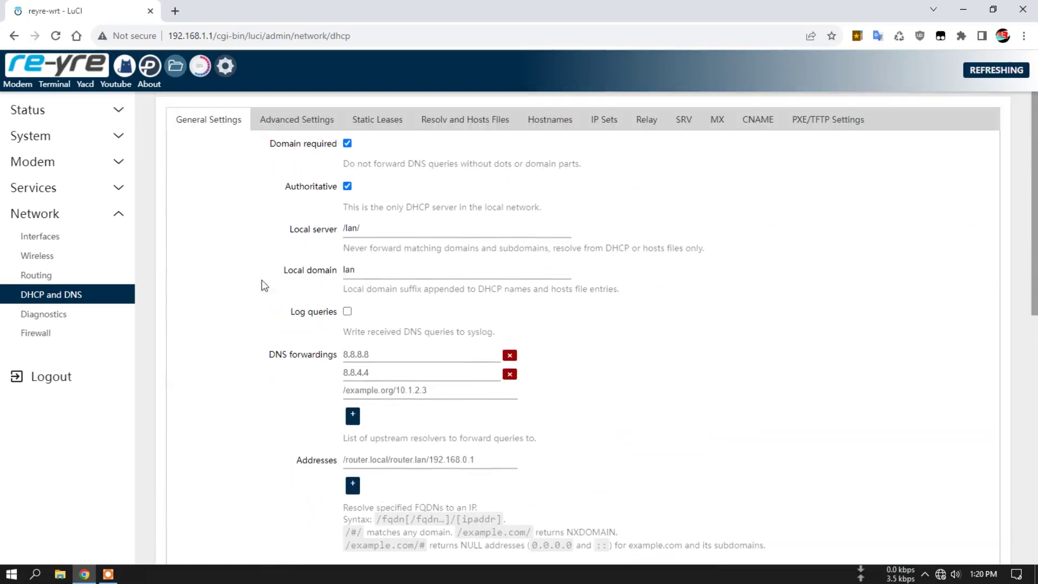
- View the network diagnostics page and the firewall's general settings, checking the Input policy options while leaving it on accept
{"action": "left_click", "coordinate": [44, 314]}
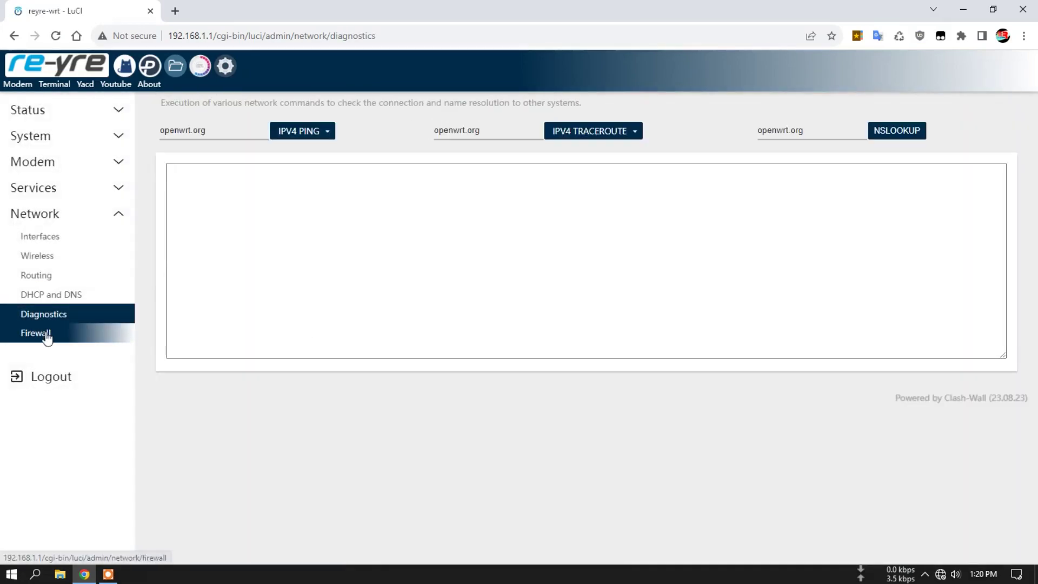
{"action": "left_click", "coordinate": [47, 334]}
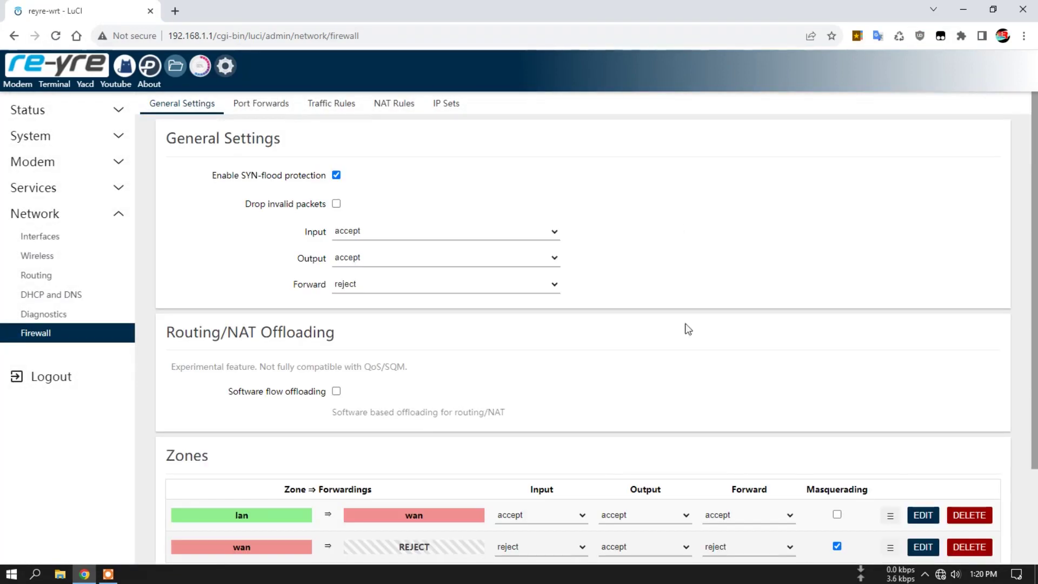
{"action": "left_click", "coordinate": [373, 231]}
{"action": "left_click", "coordinate": [335, 243]}
{"action": "left_click", "coordinate": [495, 239]}
{"action": "left_click", "coordinate": [446, 268]}
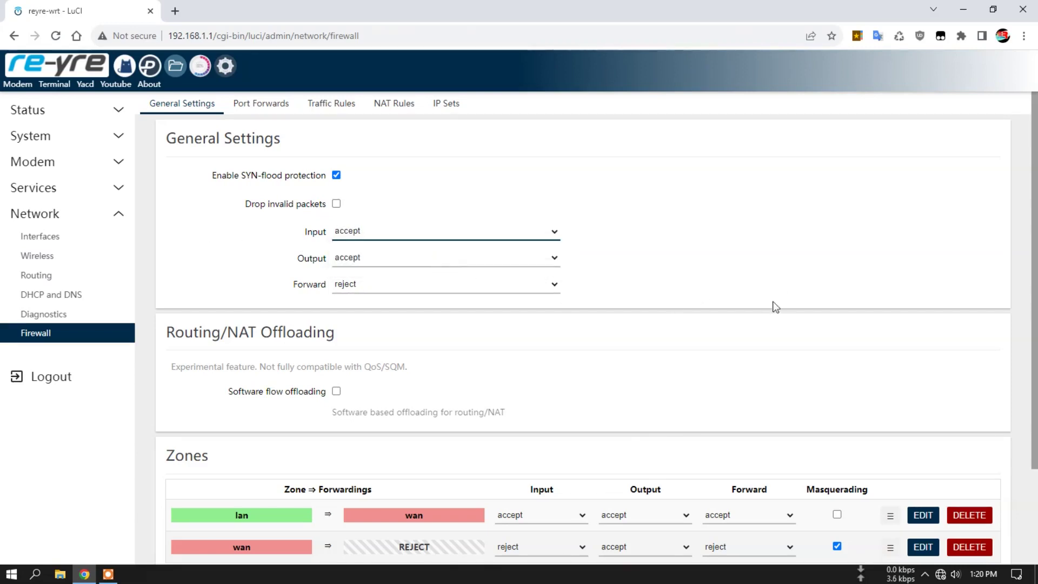
- Return to the status overview and review its system, memory, port, network, DHCP lease and wireless sections
{"action": "left_click", "coordinate": [61, 70]}
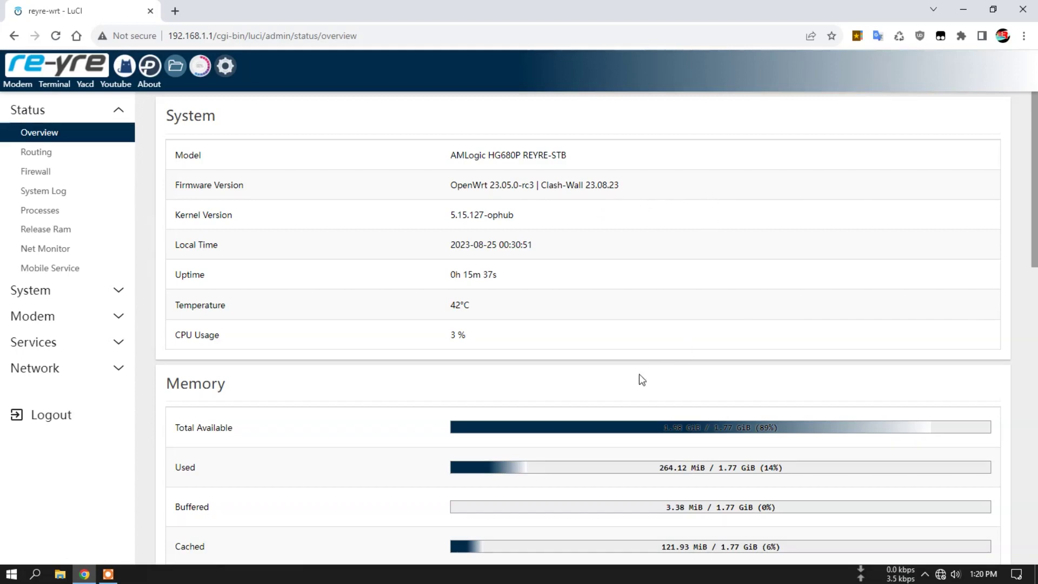
{"action": "scroll", "coordinate": [629, 385], "scroll_direction": "down", "scroll_amount": 10}
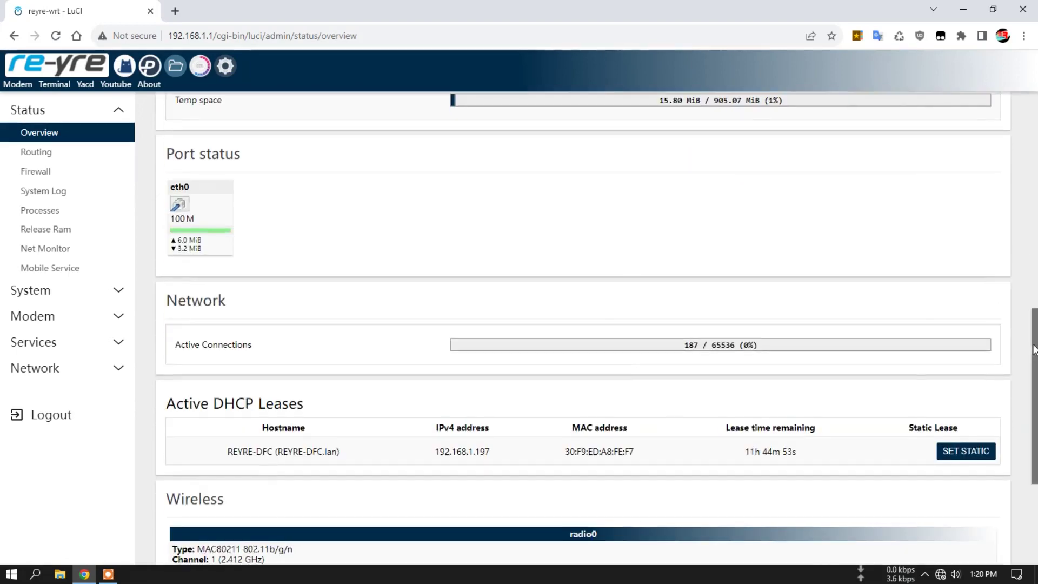
{"action": "scroll", "coordinate": [1036, 373], "scroll_direction": "down", "scroll_amount": 5}
{"action": "scroll", "coordinate": [1036, 270], "scroll_direction": "up", "scroll_amount": 12}
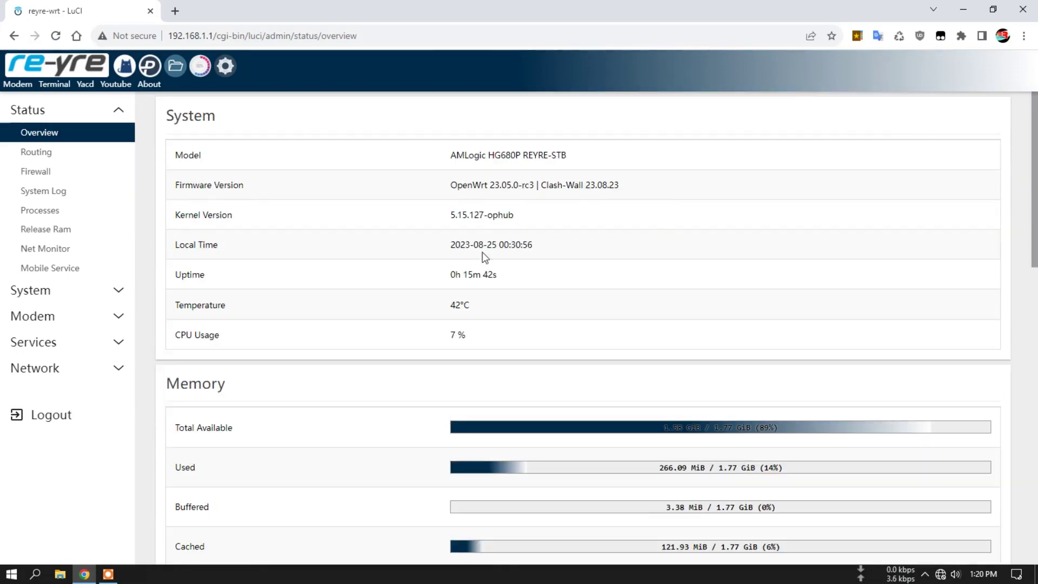